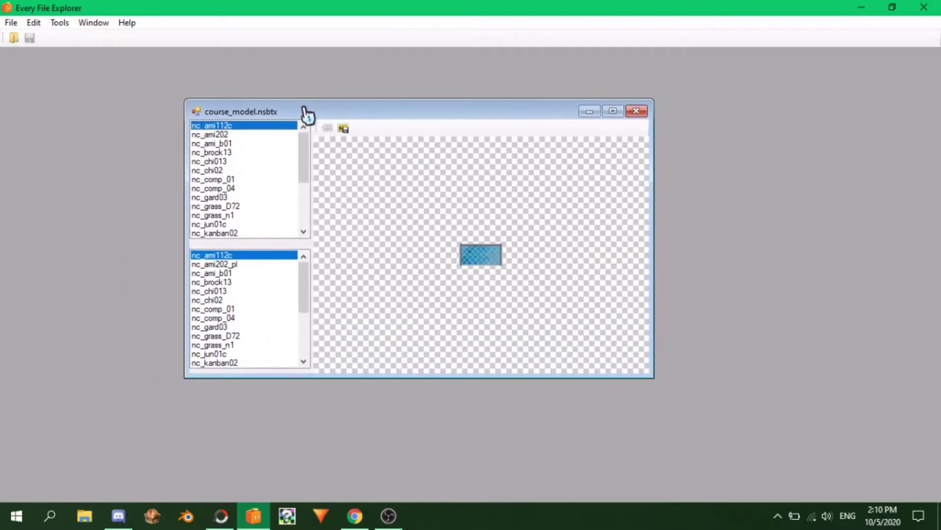
Add a mesh plane and scale it up twice to a large size
scroll(243, 176, "down", 4)
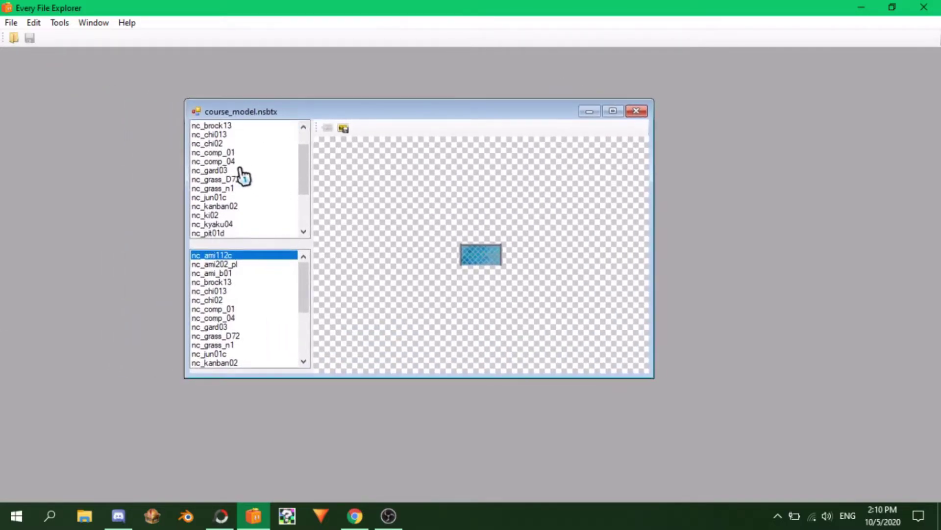
scroll(243, 177, "up", 1)
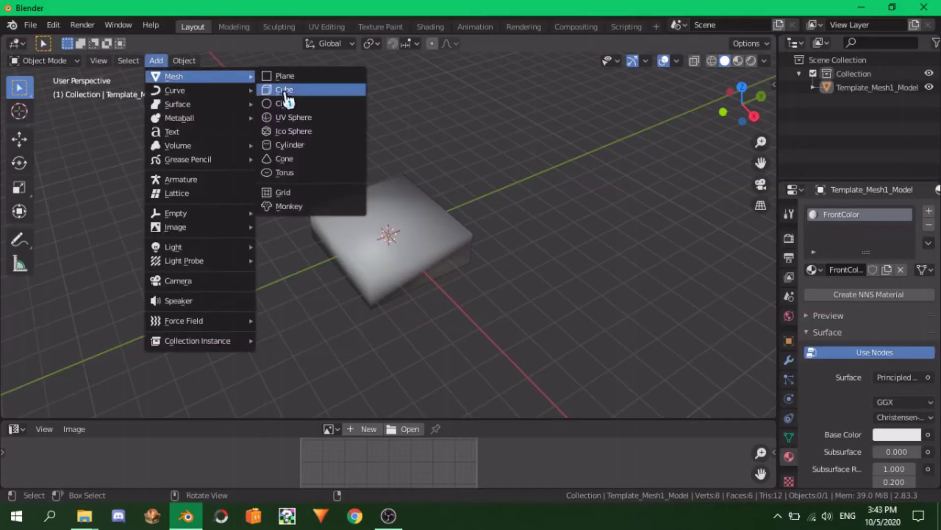
left_click(293, 76)
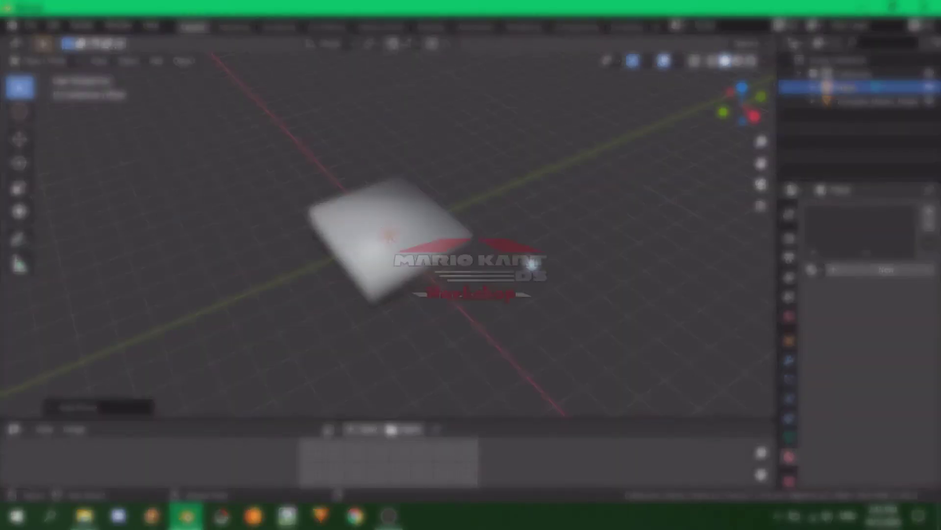
key("s")
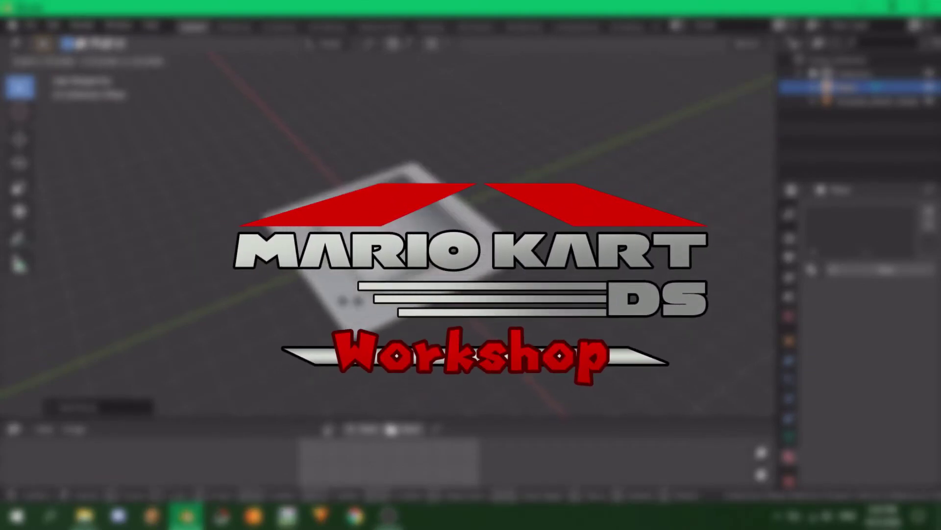
key("Return")
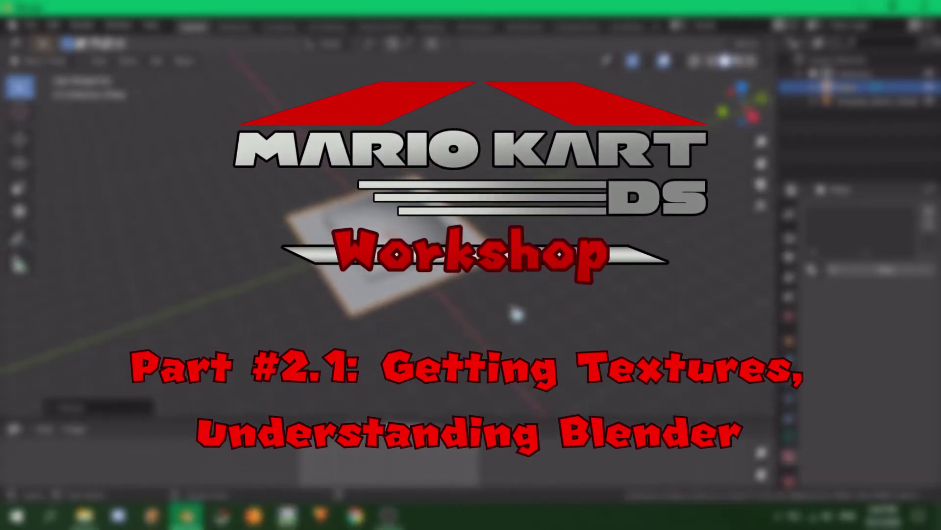
key("s")
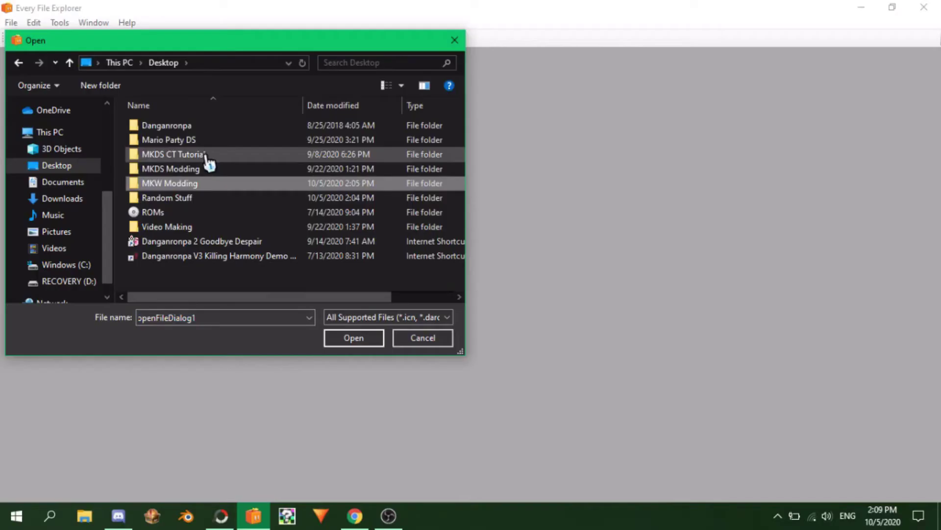
Open course_model.nsbtx from MKDS CT Tutorial > data > data > Course > cross_courseTex_arc
double_click(208, 156)
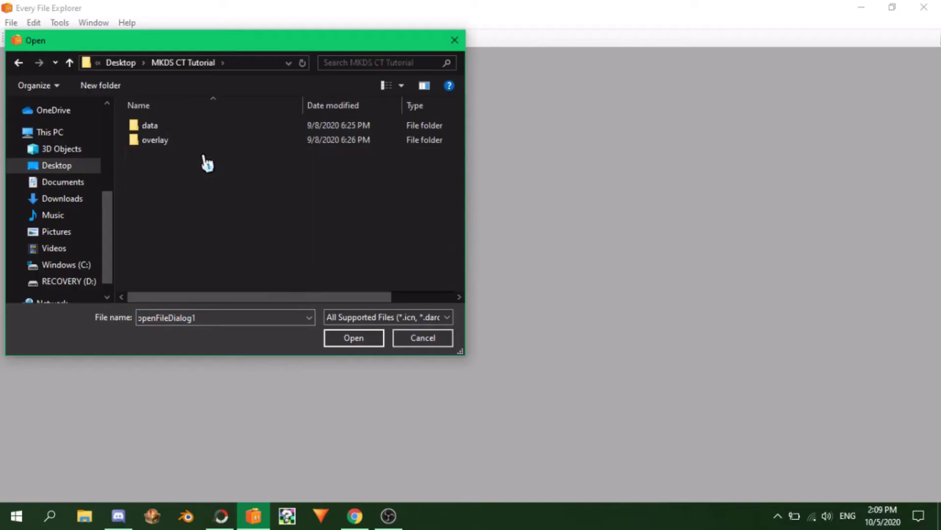
double_click(189, 127)
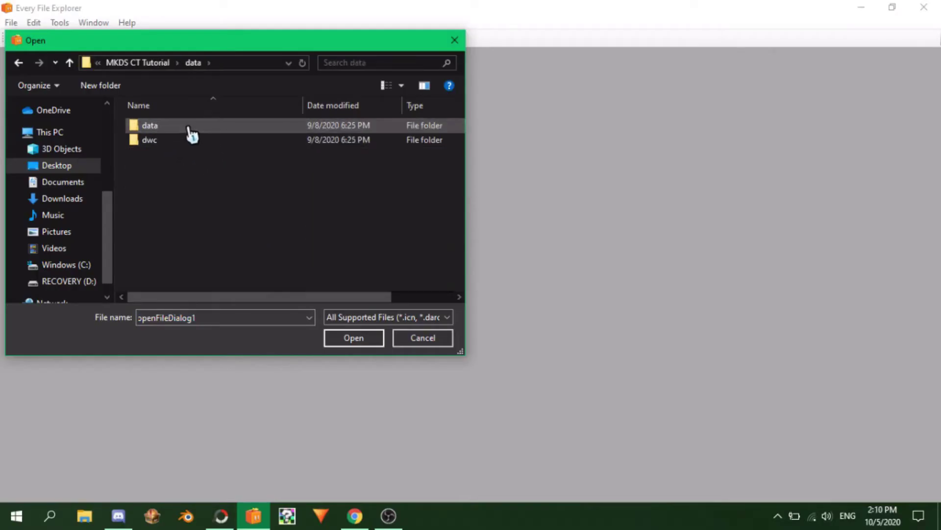
double_click(189, 127)
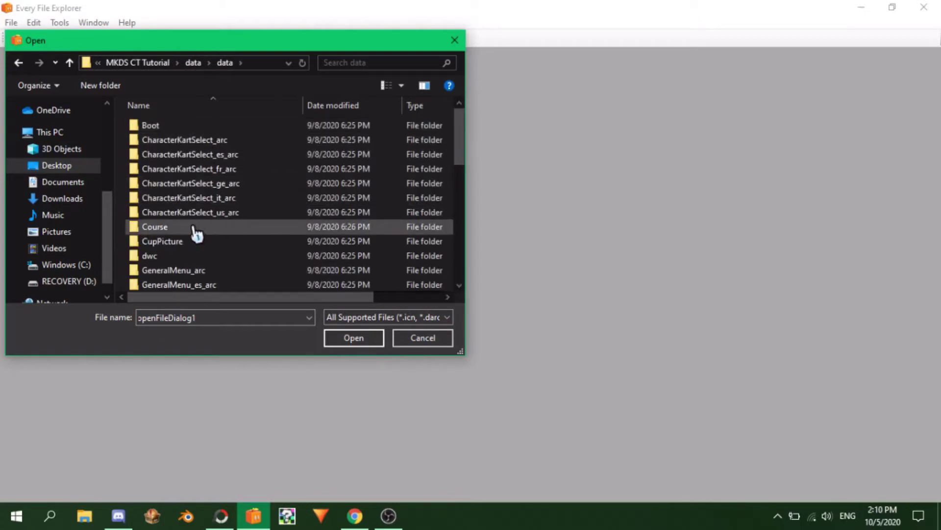
left_click(208, 227)
key("Return")
double_click(248, 139)
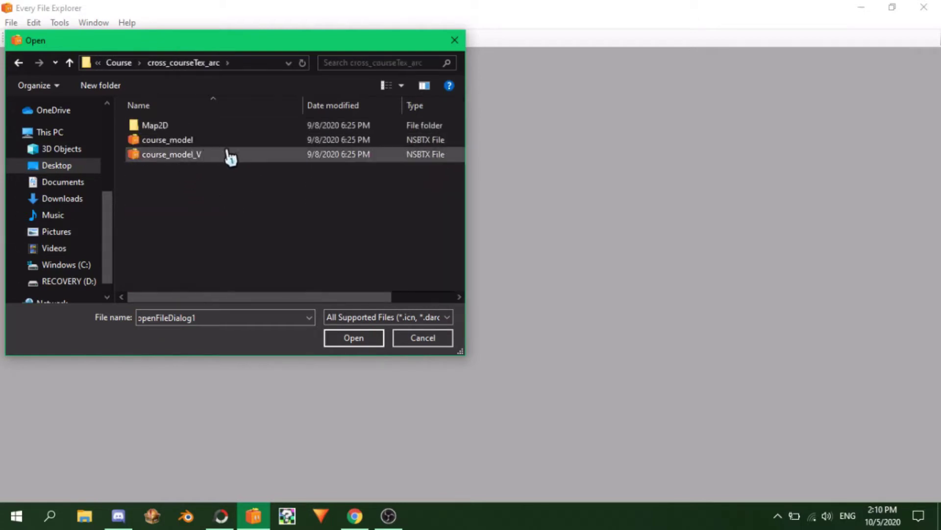
left_click(192, 142)
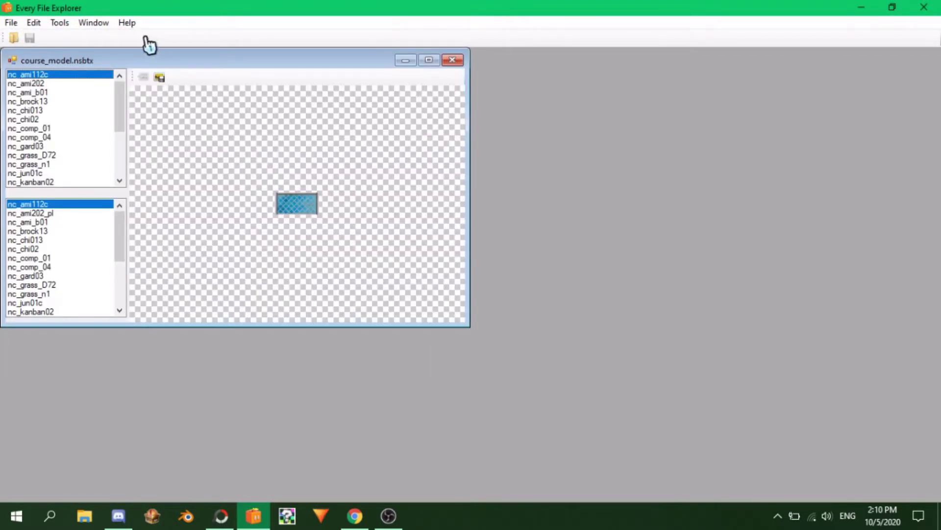
Centre the texture window and select the nc_ami202 texture with its nc_ami202_pl palette
left_click_drag(133, 66, 307, 116)
scroll(242, 174, "down", 4)
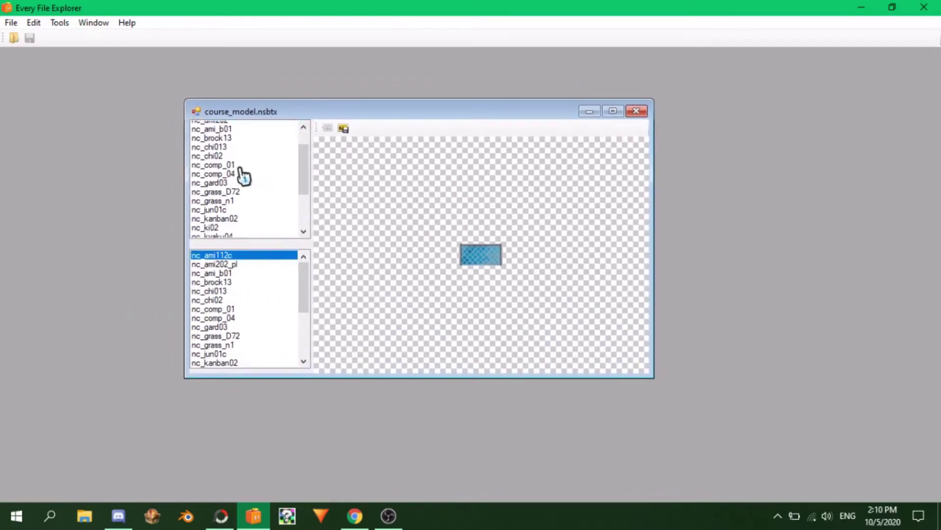
scroll(241, 175, "up", 4)
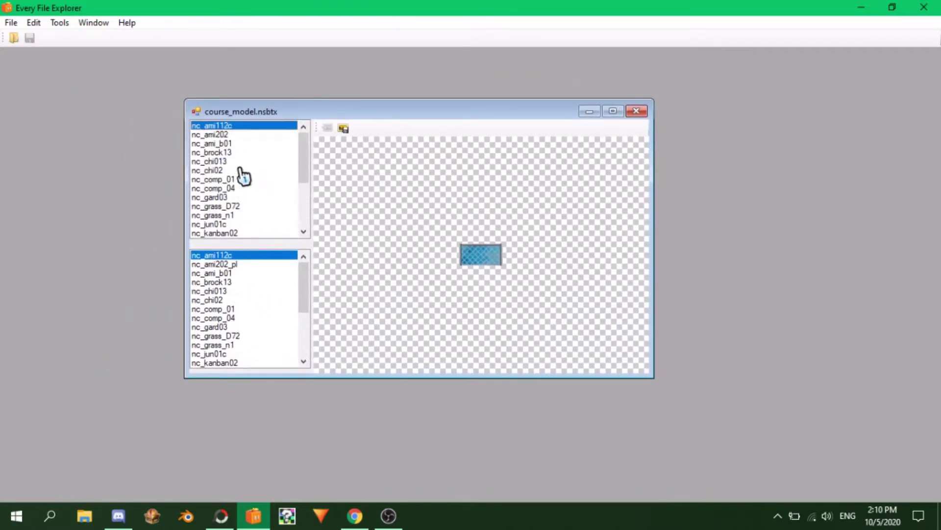
scroll(241, 303, "down", 4)
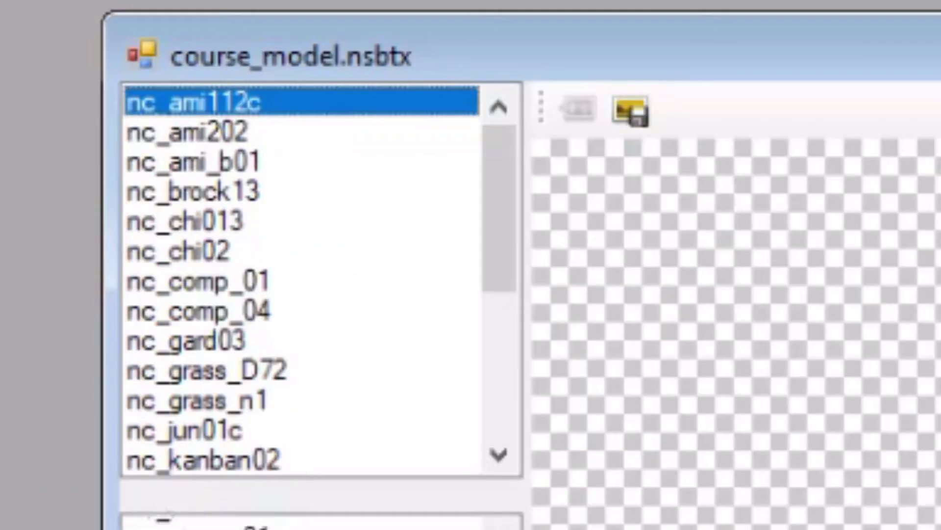
scroll(237, 275, "up", 4)
left_click(204, 135)
left_click(231, 314)
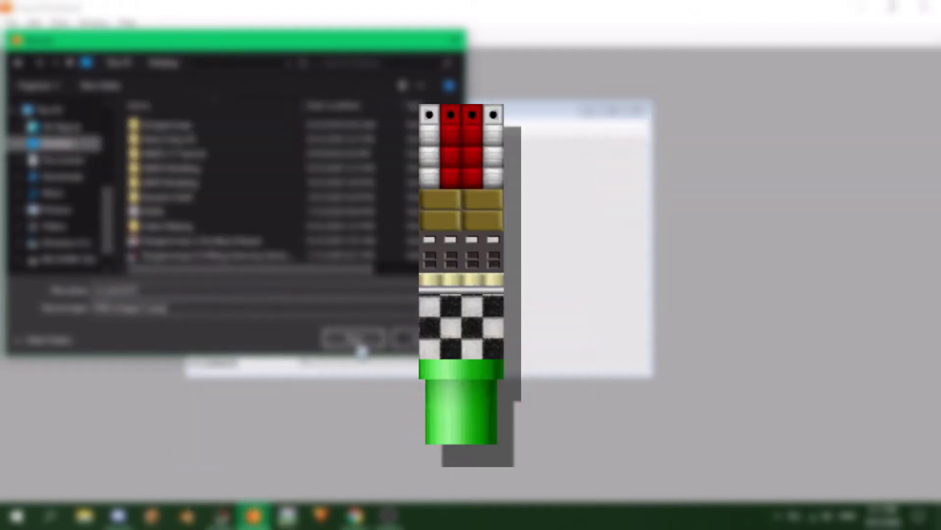
Save the nc_ami202 texture image from the save dialog
left_click(360, 338)
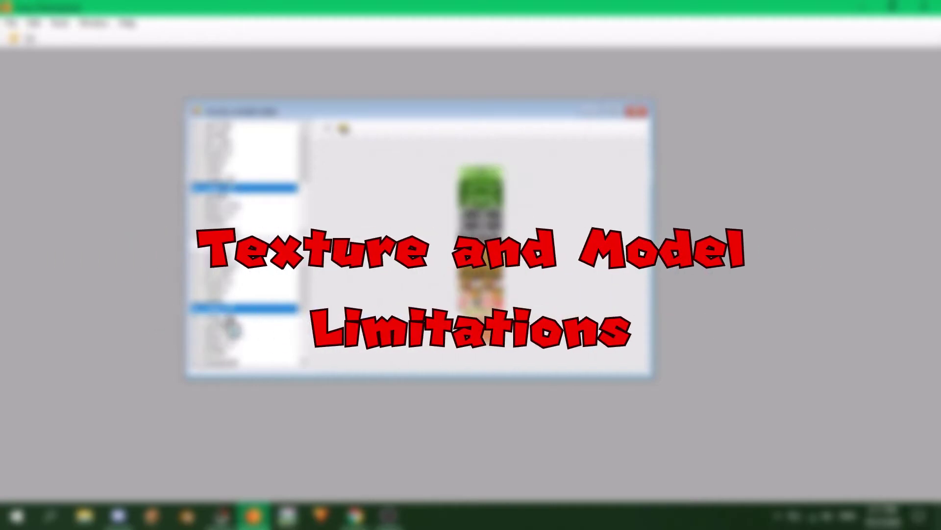
Select the next texture and palette entry in the lists
left_click(231, 317)
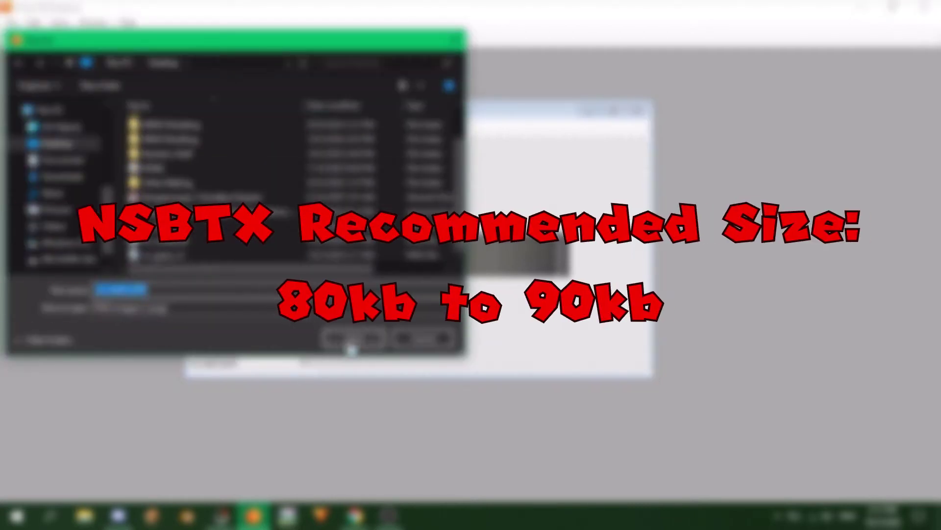
Confirm the save to export this texture as an image
left_click(351, 344)
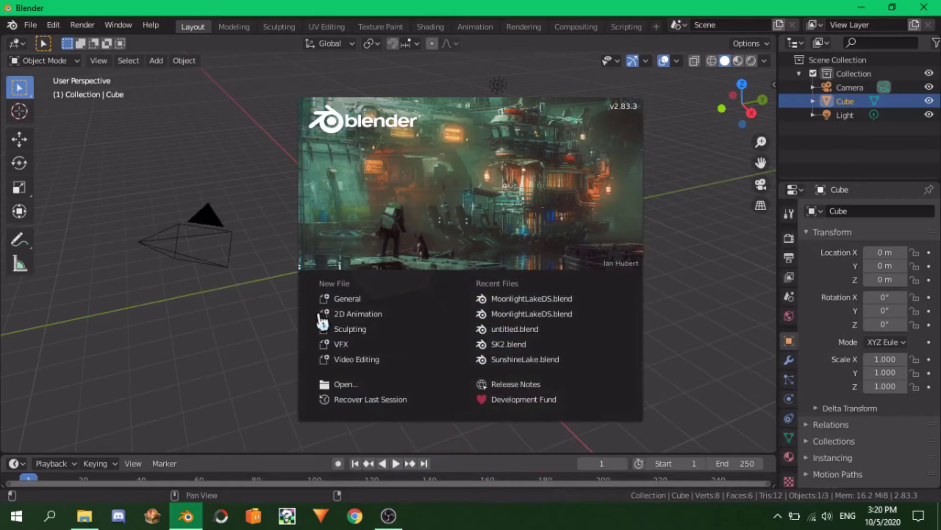
Dismiss the splash screen and delete the default camera and light
left_click(660, 202)
left_click(499, 86)
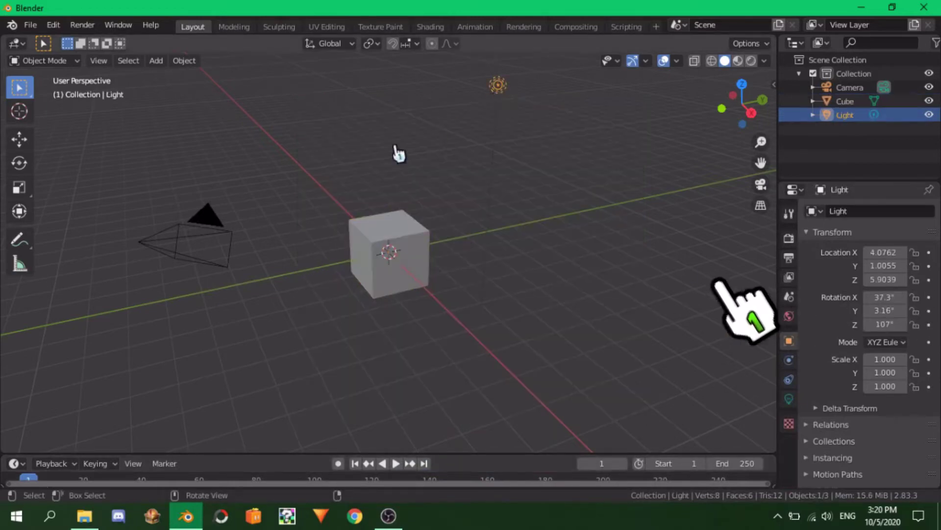
left_click(213, 217)
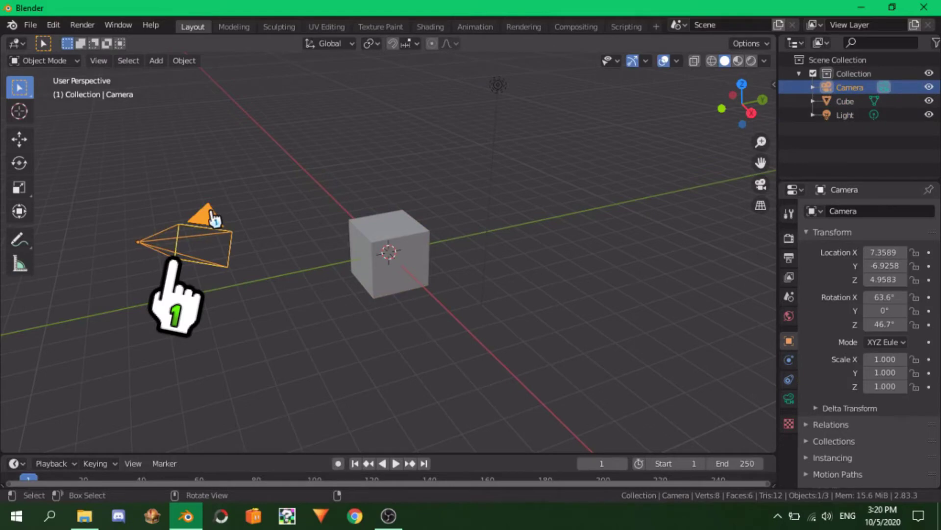
left_click(499, 86, "shift")
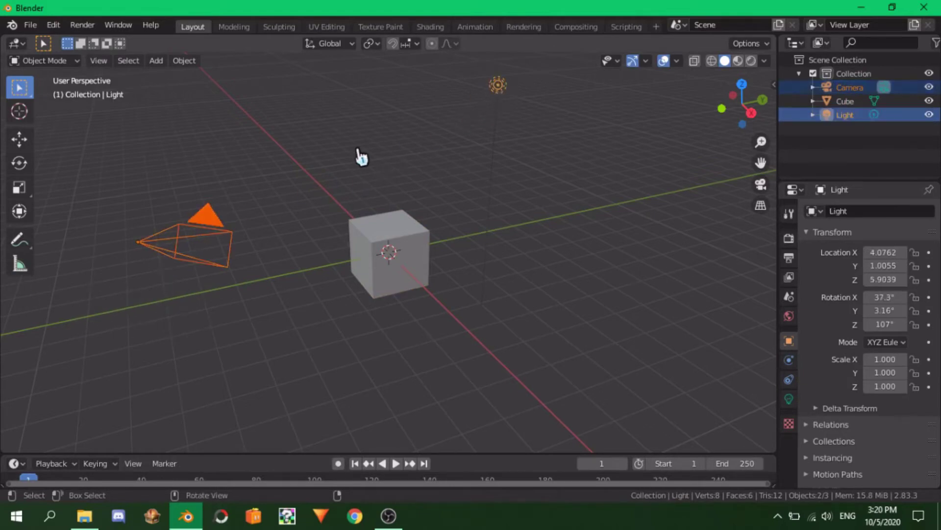
key("Delete")
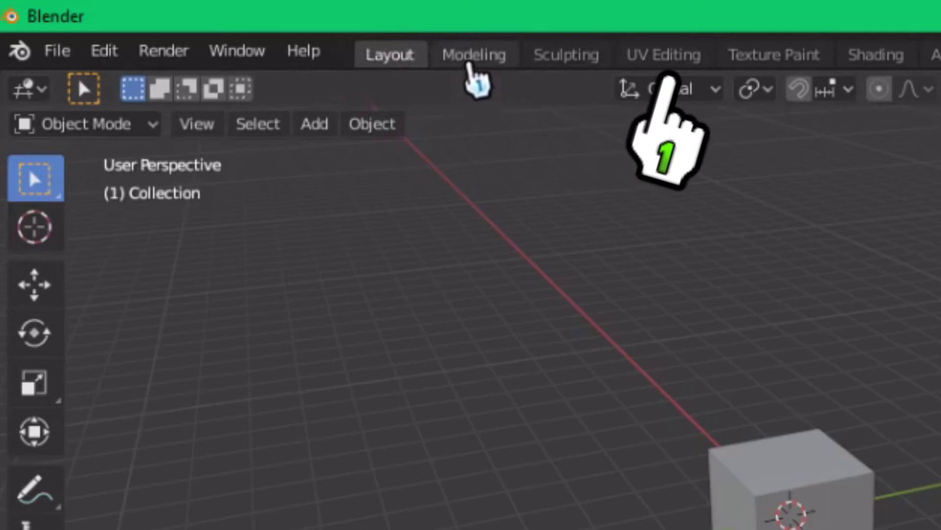
left_click(473, 57)
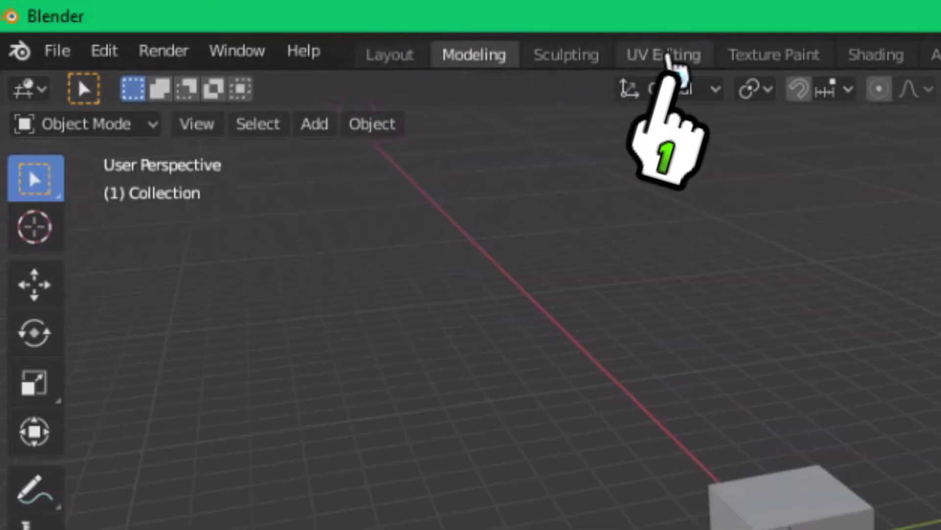
left_click(668, 56)
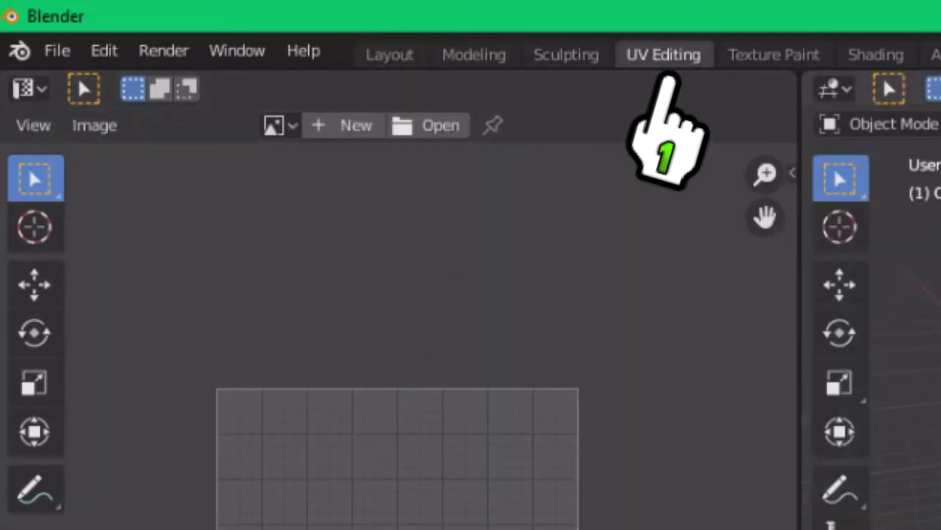
left_click(495, 58)
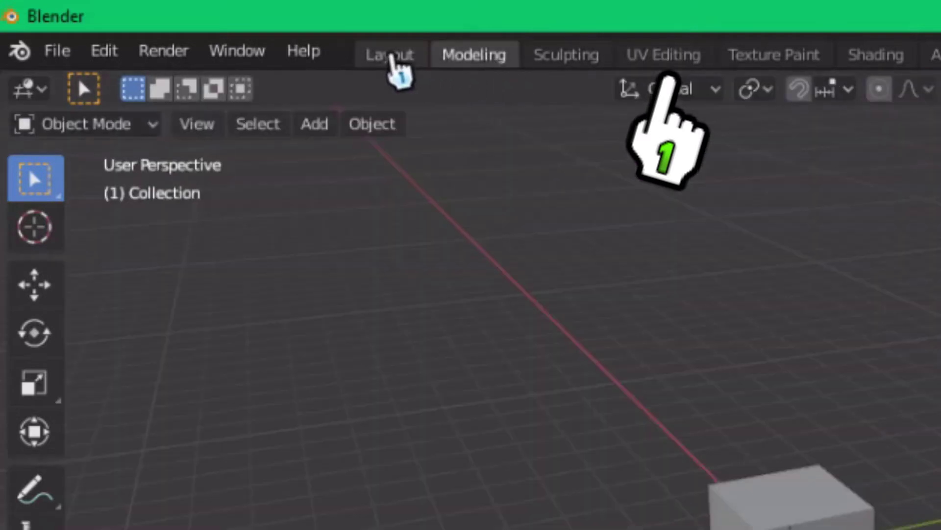
left_click(403, 56)
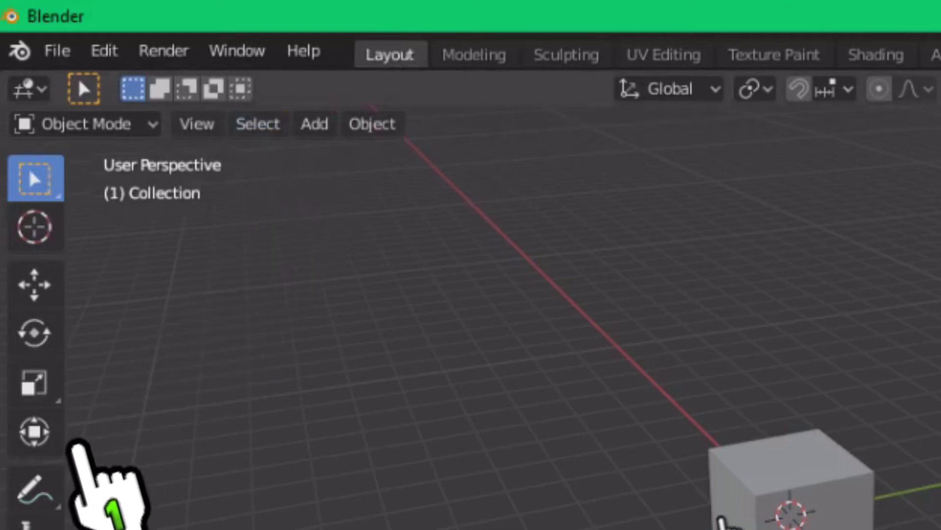
Select the cube and check the mode list, keeping it in Object Mode
left_click(722, 519)
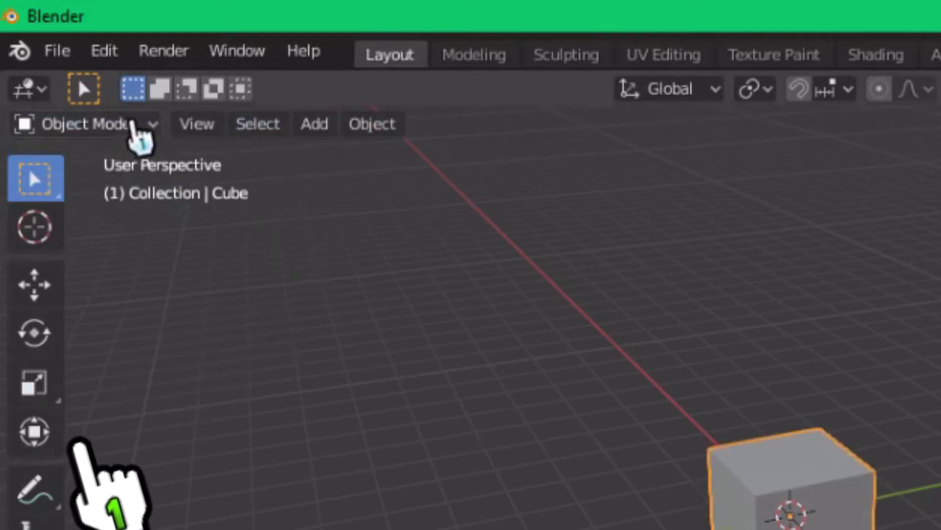
left_click(133, 123)
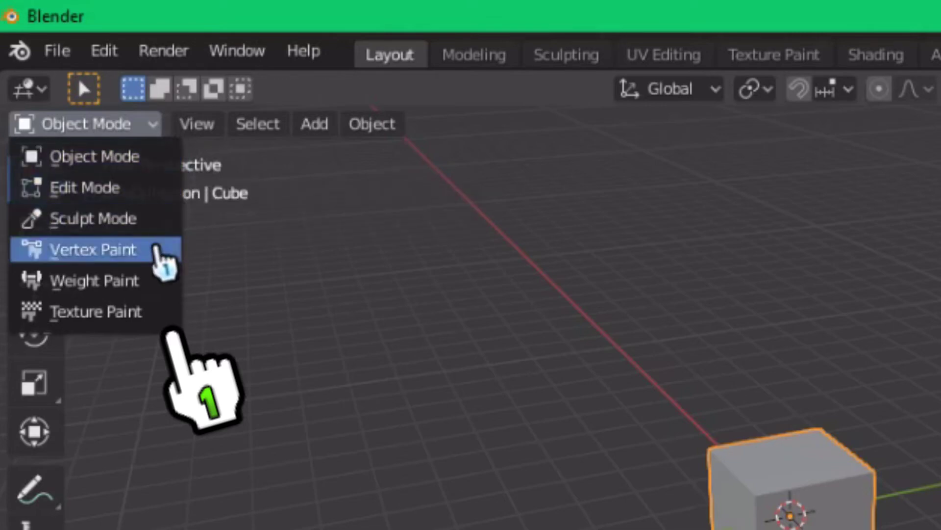
left_click(153, 125)
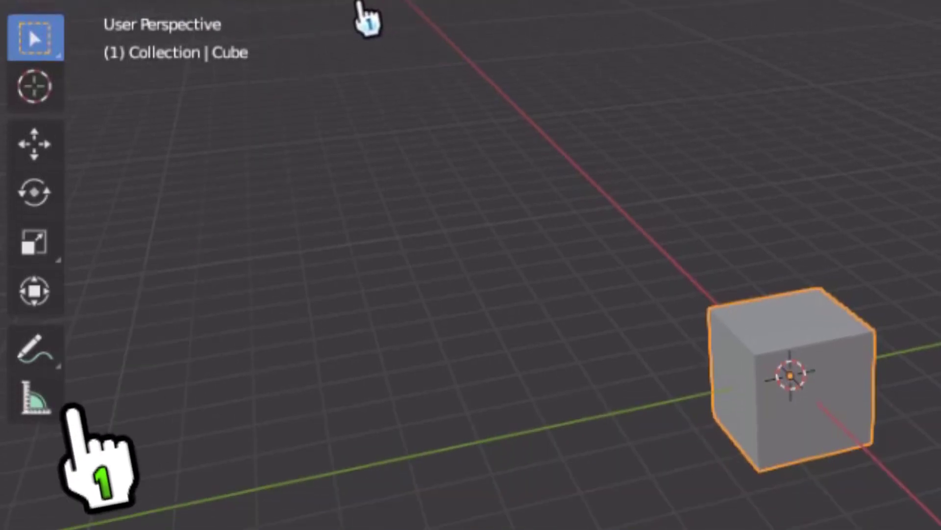
Try the Move, Rotate, Scale and Transform tools, ending with Move active
left_click(35, 145)
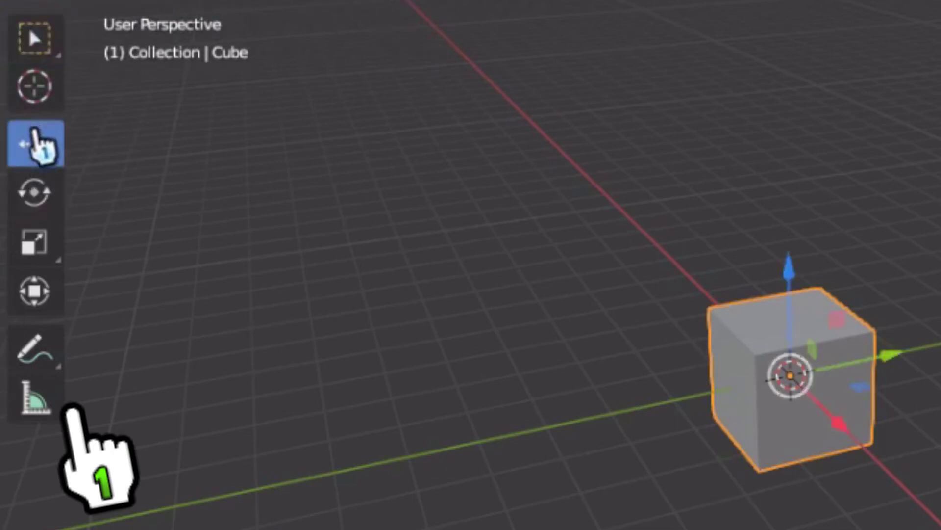
left_click(28, 204)
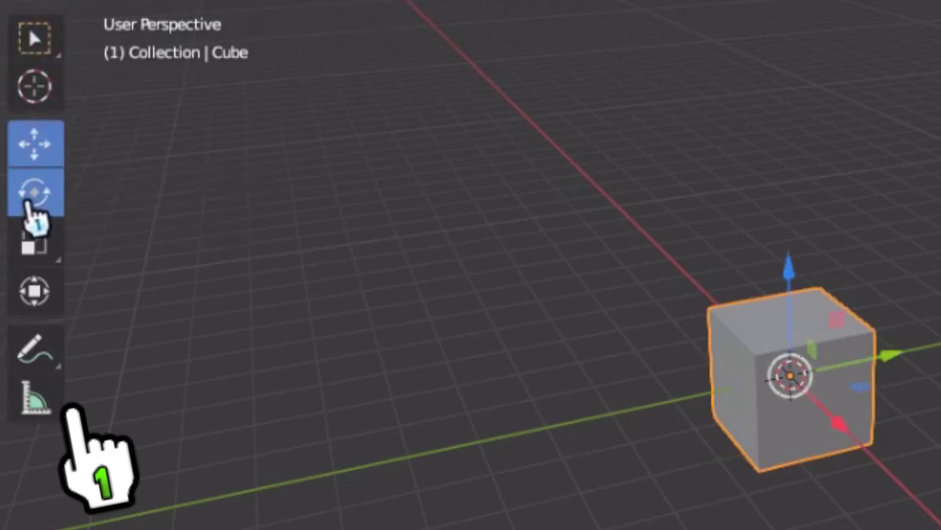
left_click(30, 245)
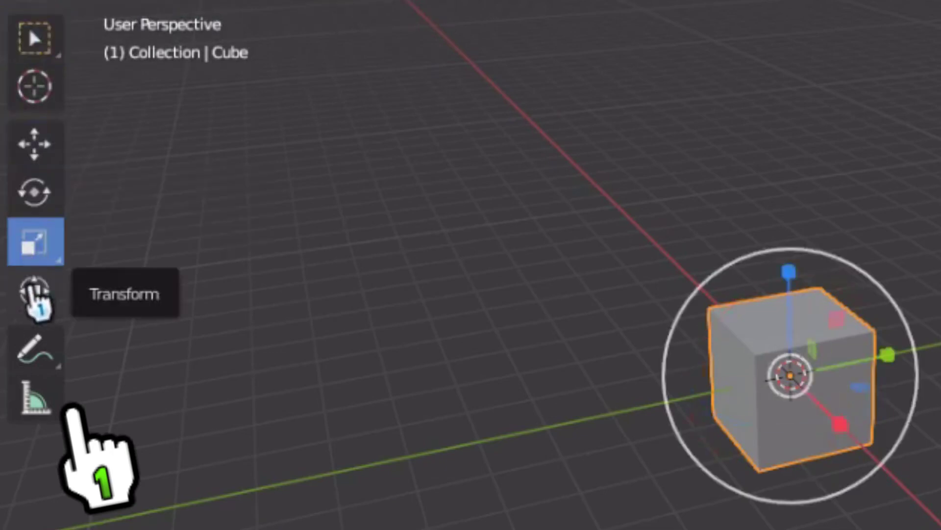
left_click(33, 289)
left_click(34, 238)
left_click(37, 154)
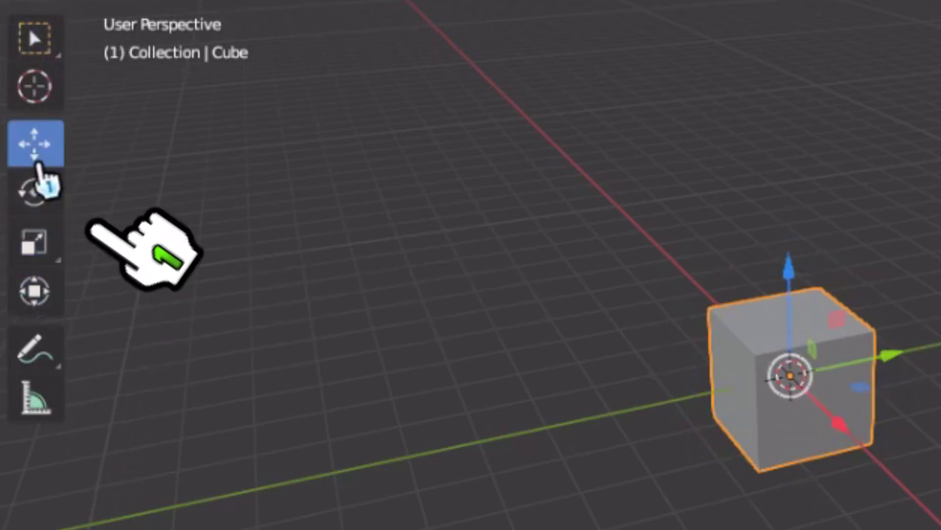
Switch the cube into Edit Mode, then Tab back to Object Mode
left_click(79, 10)
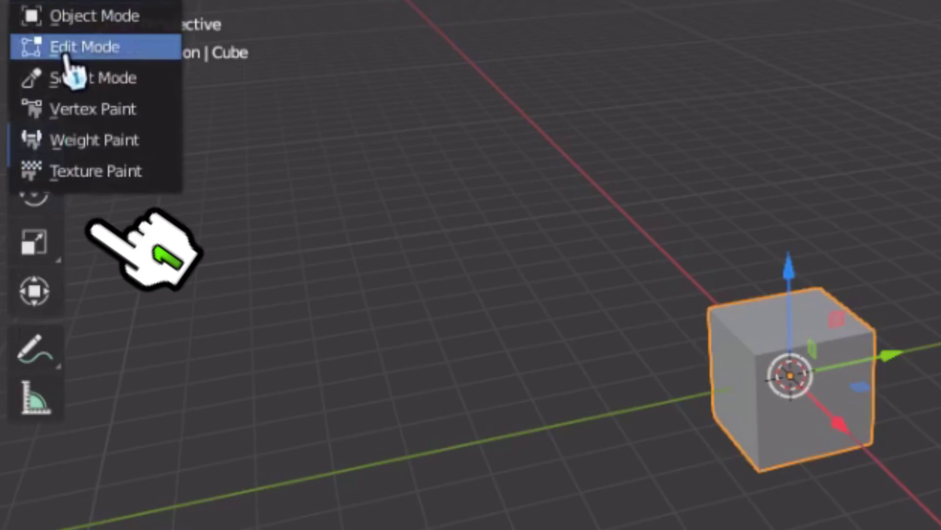
left_click(64, 49)
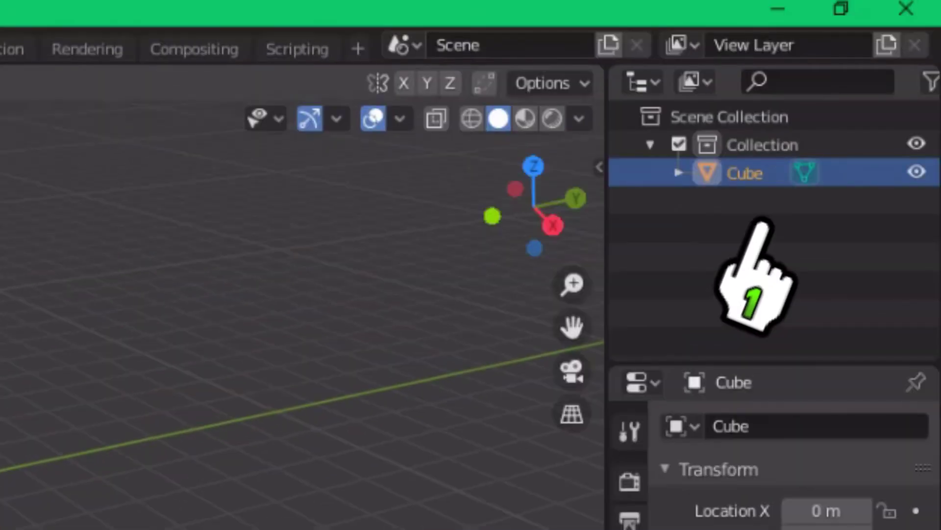
key("Tab")
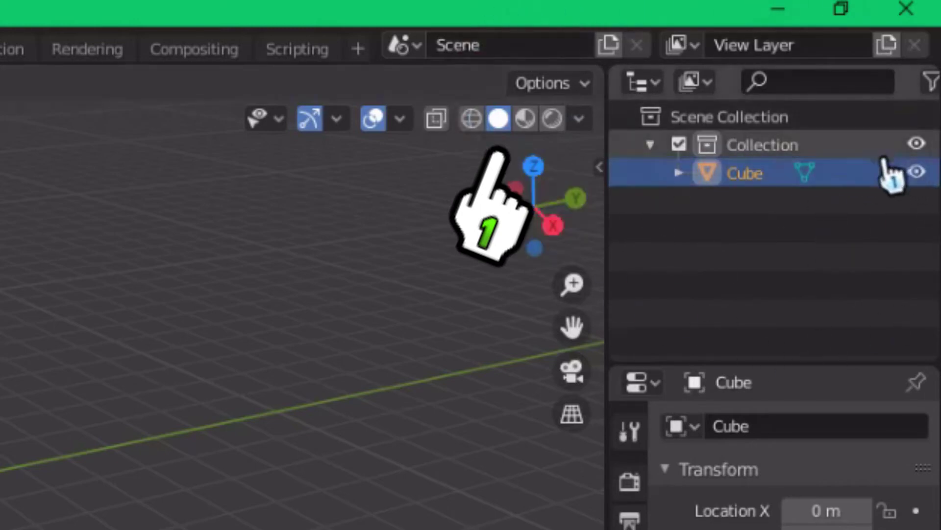
Look over the Object Types Visibility and Viewport Gizmos options
left_click(260, 124)
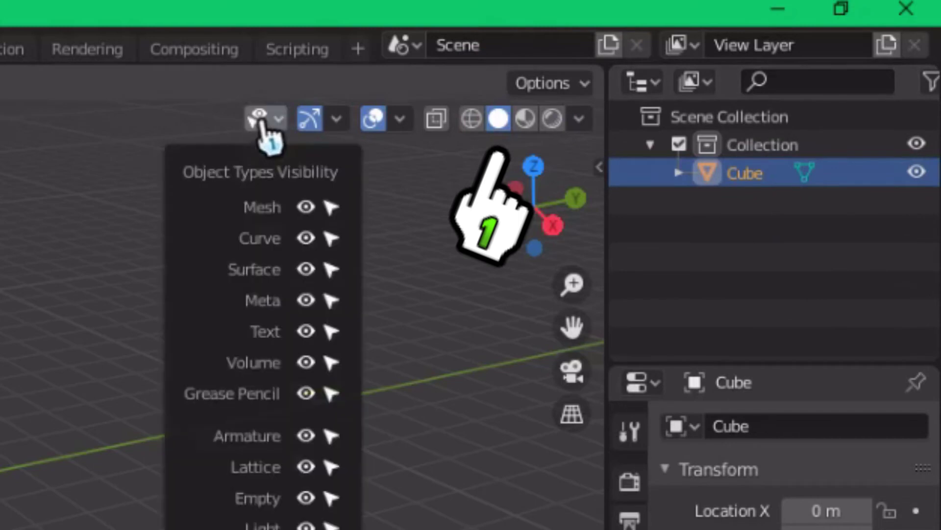
left_click(261, 123)
left_click(337, 118)
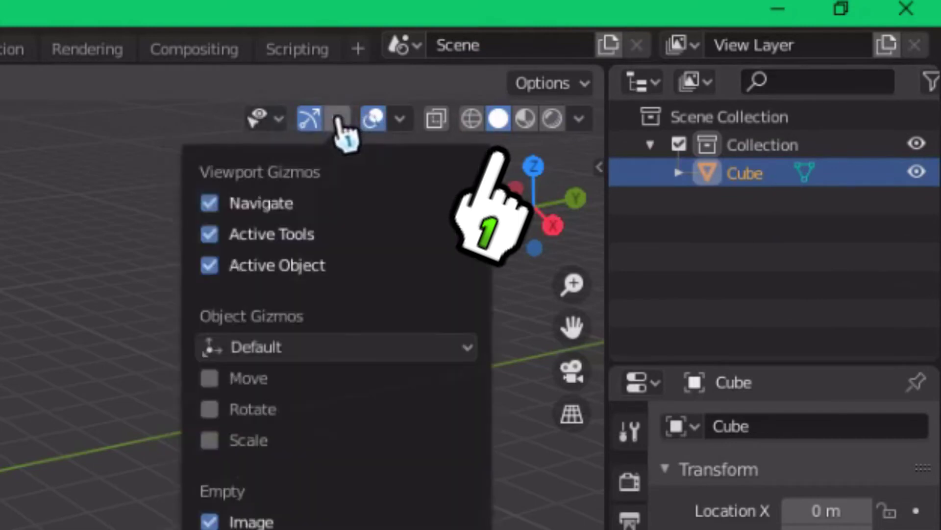
left_click(338, 120)
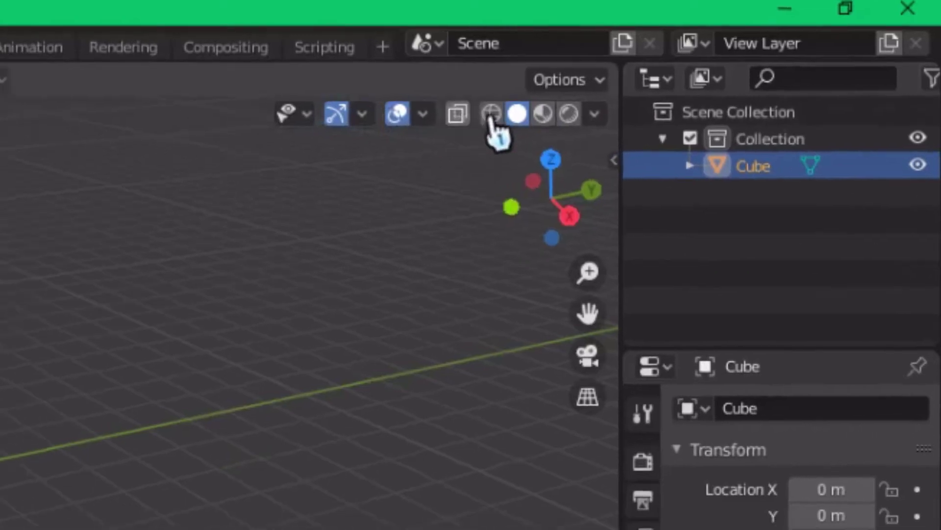
Compare Wireframe, Solid and Material Preview shading, ending in Rendered shading
left_click(472, 118)
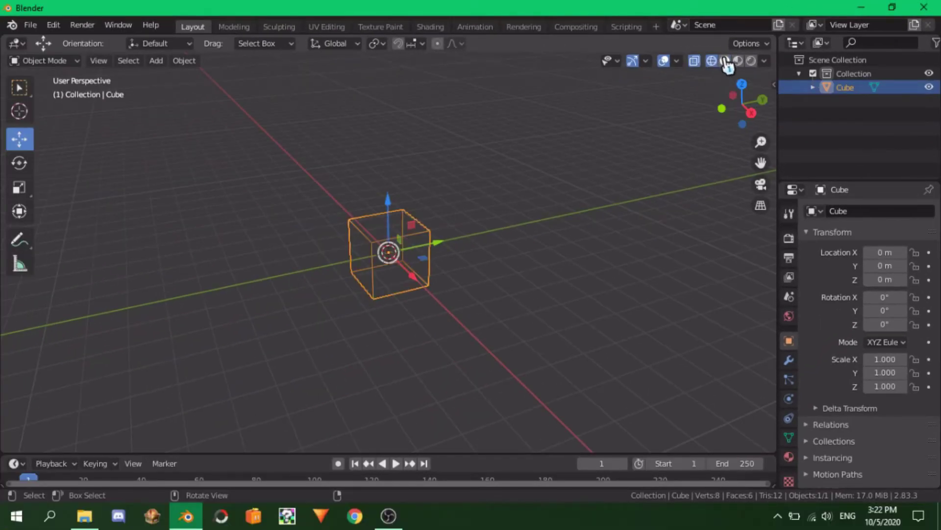
left_click(725, 61)
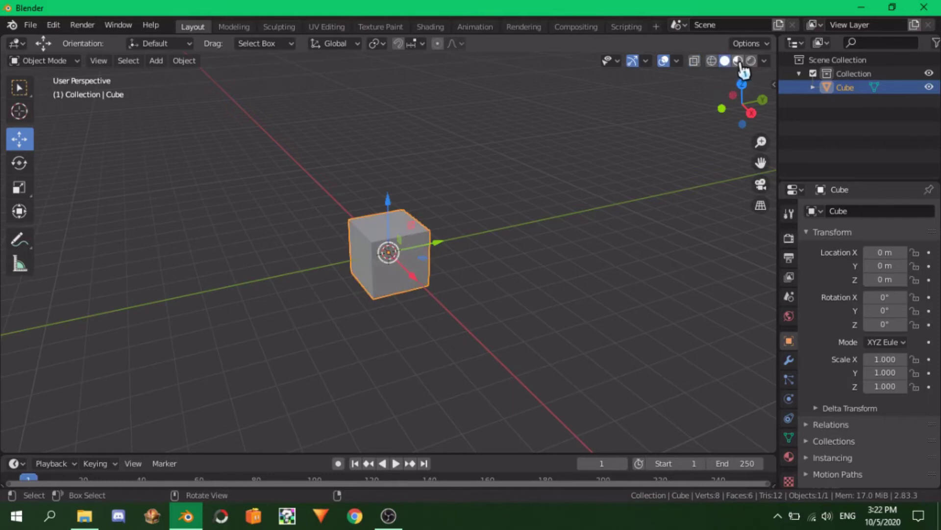
left_click(738, 61)
left_click_drag(741, 92, 732, 83)
left_click(751, 61)
middle_click_drag(521, 231, 500, 201)
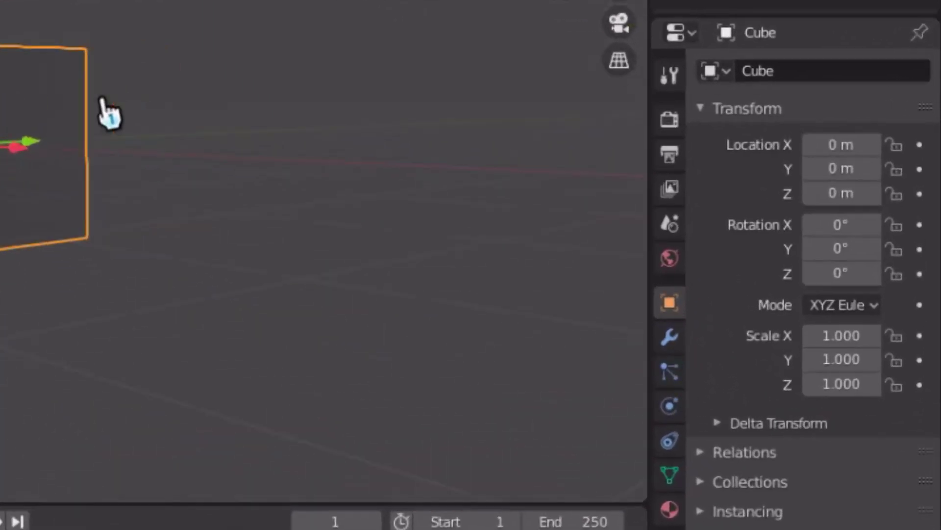
Orbit back to a high perspective and show the cube's wrench Modifier Properties tab
middle_click_drag(289, 172, 610, 382)
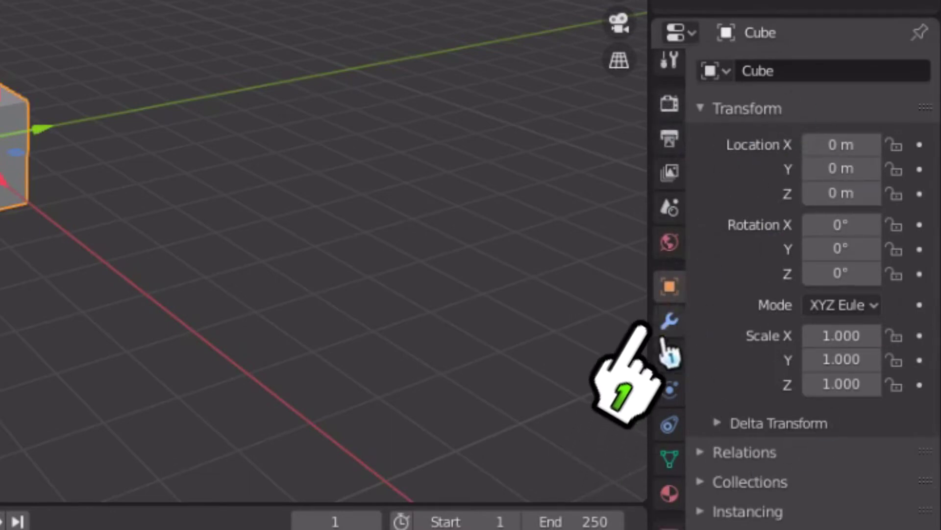
scroll(668, 398, "down", 1)
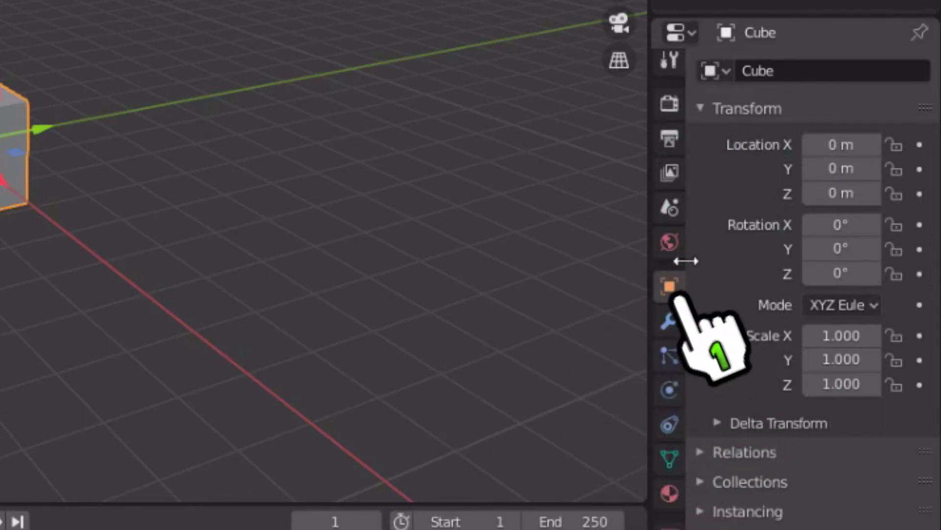
left_click(671, 324)
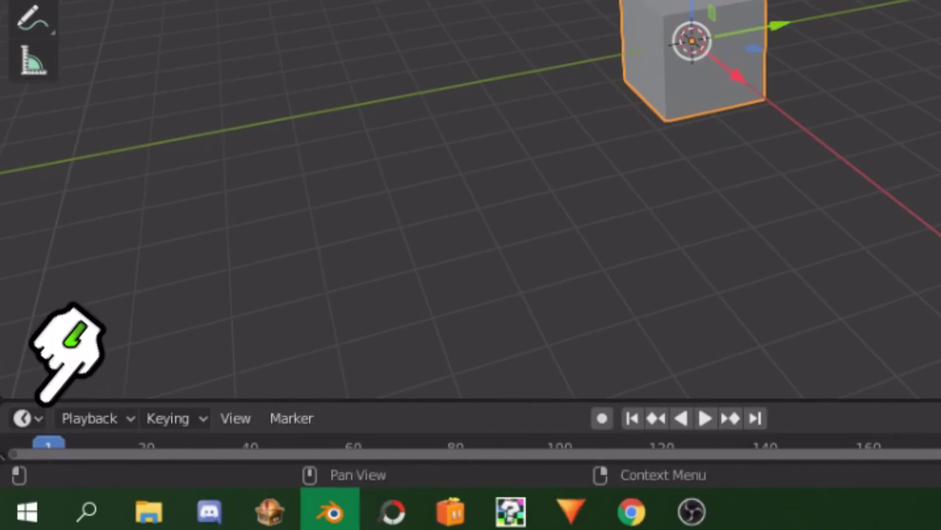
Drag the bottom area's border up twice to enlarge it, keeping its editor type as Timeline
left_click_drag(824, 399, 830, 374)
left_click(25, 395)
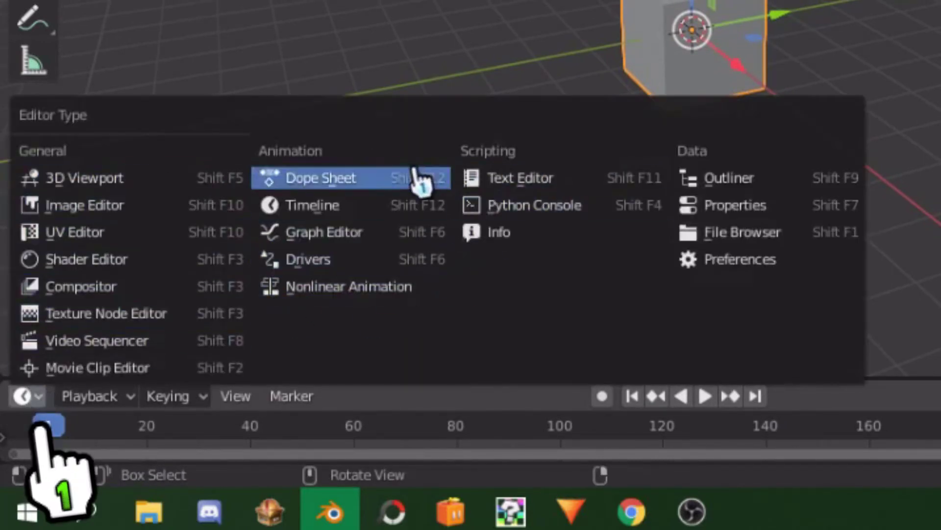
left_click(393, 212)
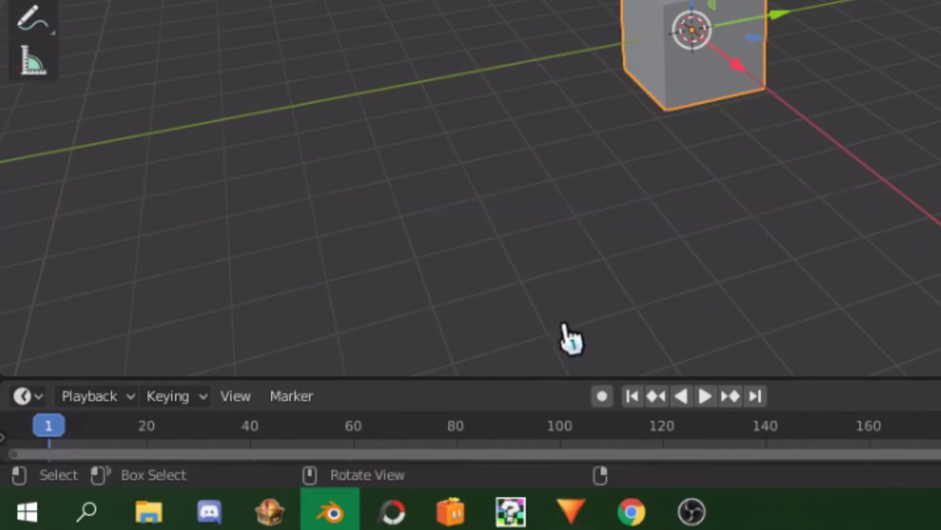
left_click_drag(484, 378, 491, 337)
left_click(36, 363)
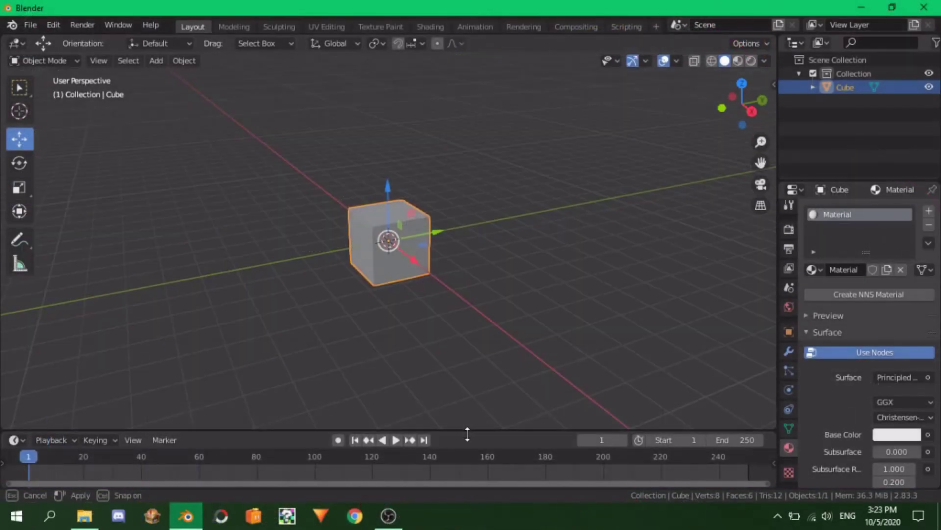
Make the bottom area taller and switch its editor type from Timeline to Image Editor
left_click_drag(466, 440, 467, 443)
left_click(14, 448)
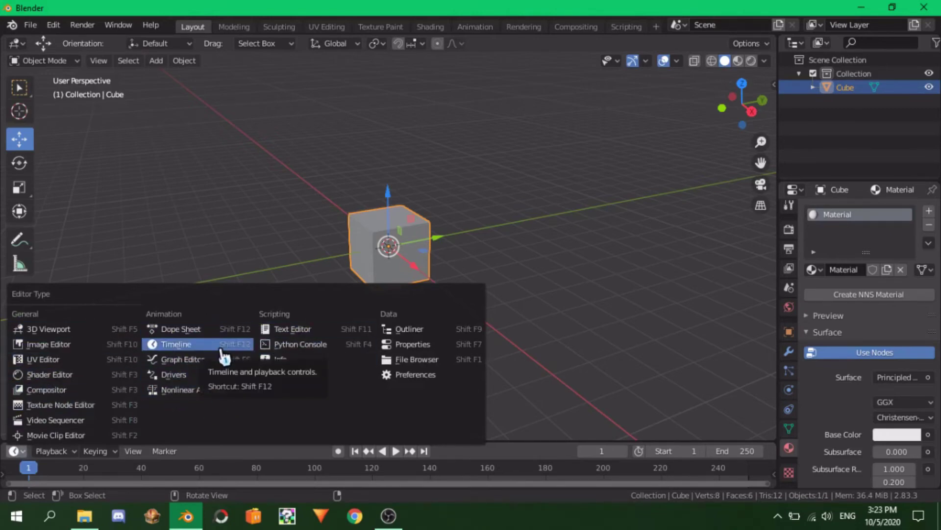
left_click(795, 43)
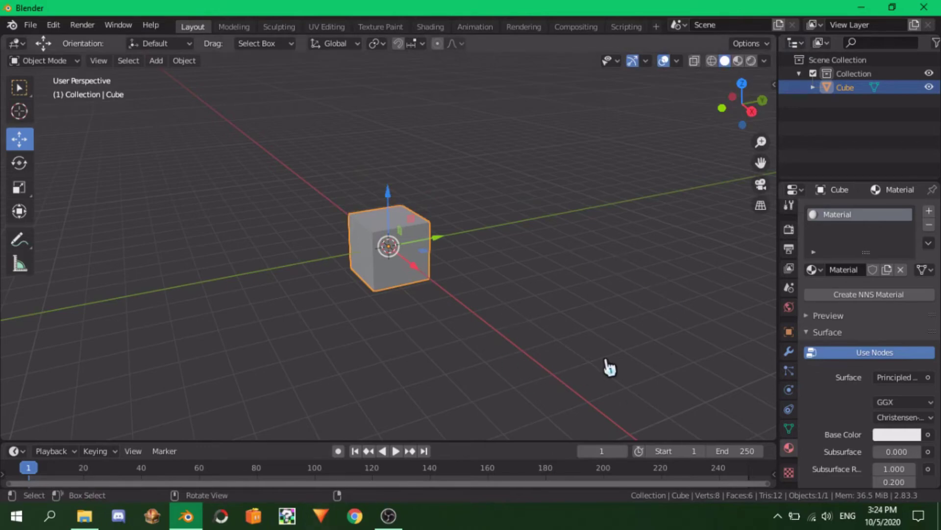
left_click_drag(273, 442, 90, 422)
left_click(15, 428)
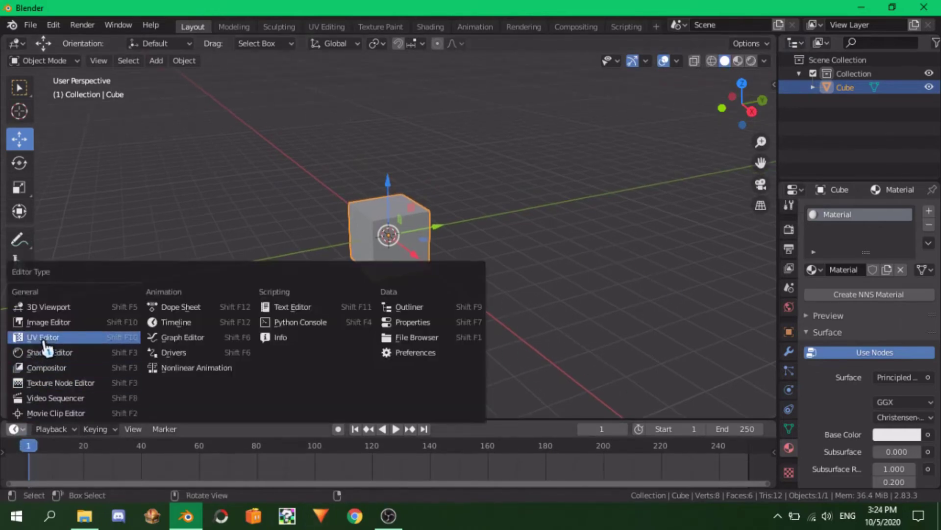
left_click(39, 319)
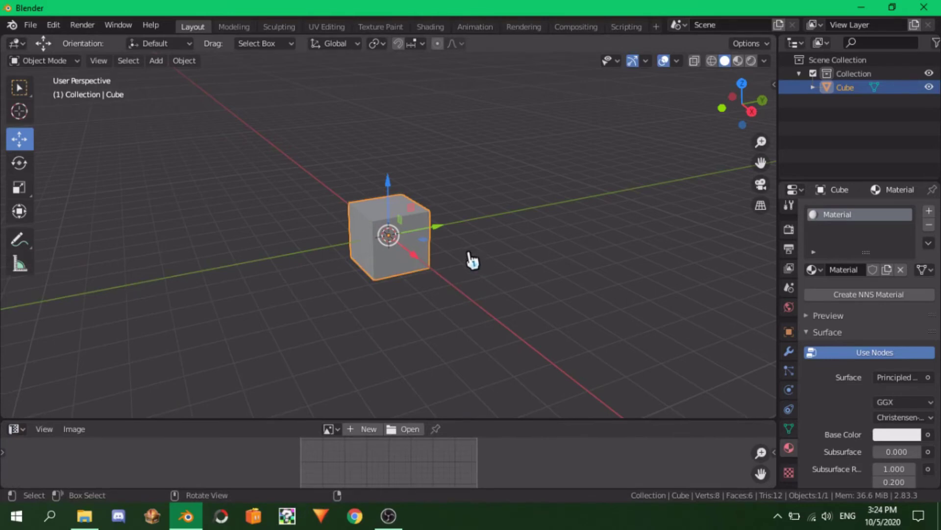
middle_click_drag(568, 204, 452, 259)
scroll(452, 258, "up", 5)
scroll(454, 260, "down", 5)
scroll(455, 264, "up", 5)
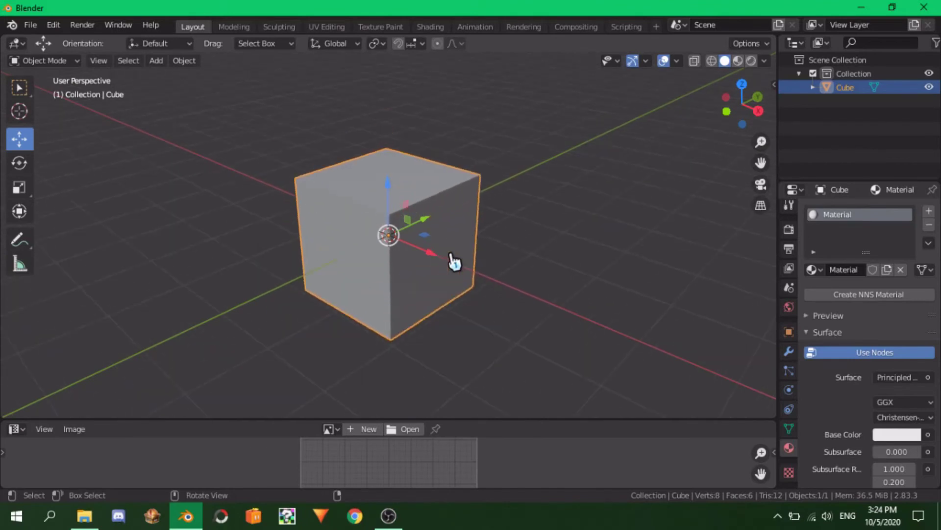
scroll(455, 263, "up", 4, "ctrl")
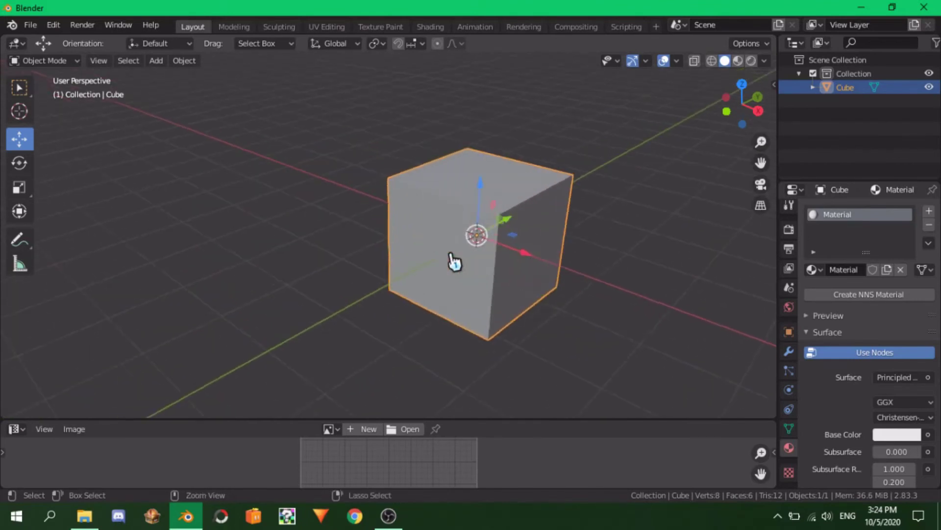
scroll(455, 263, "down", 3, "ctrl")
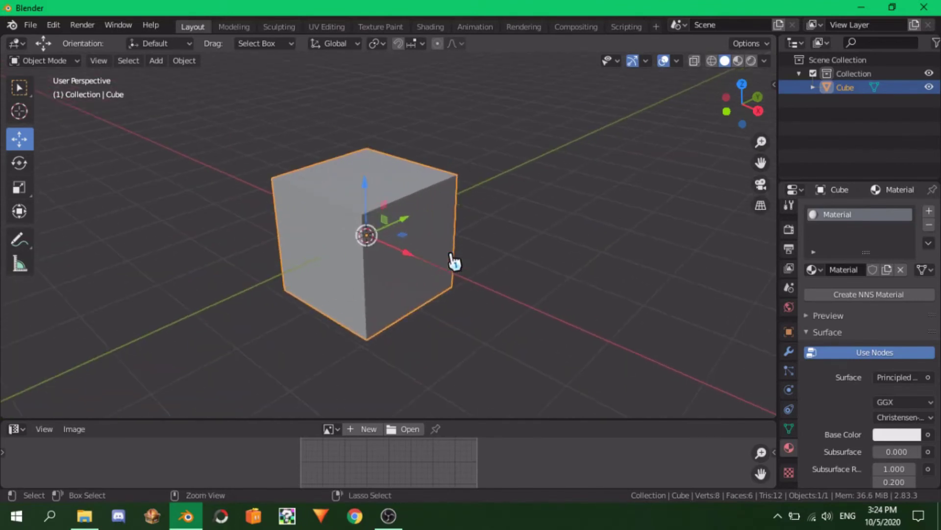
left_click(533, 255)
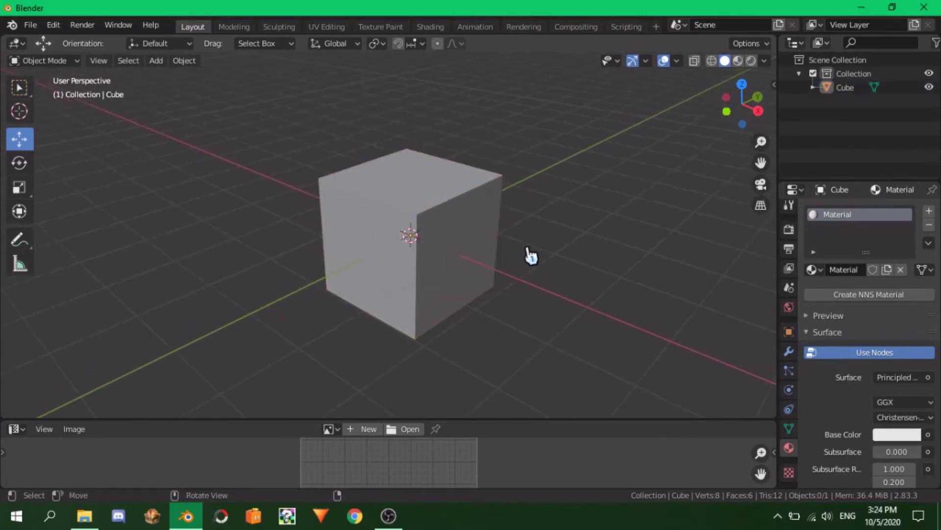
left_click(412, 251)
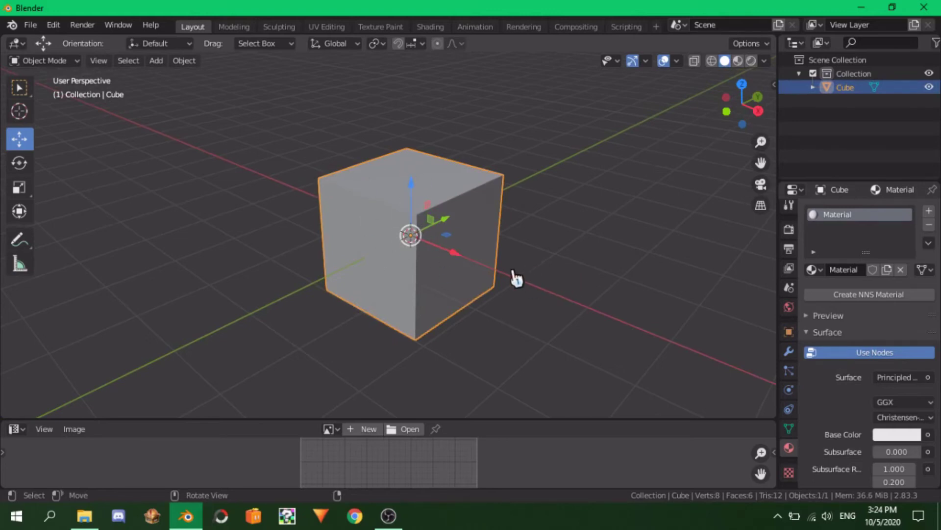
Delete the cube and undo it, orbit to a lower angle, and toggle X-ray on and off
key("Delete")
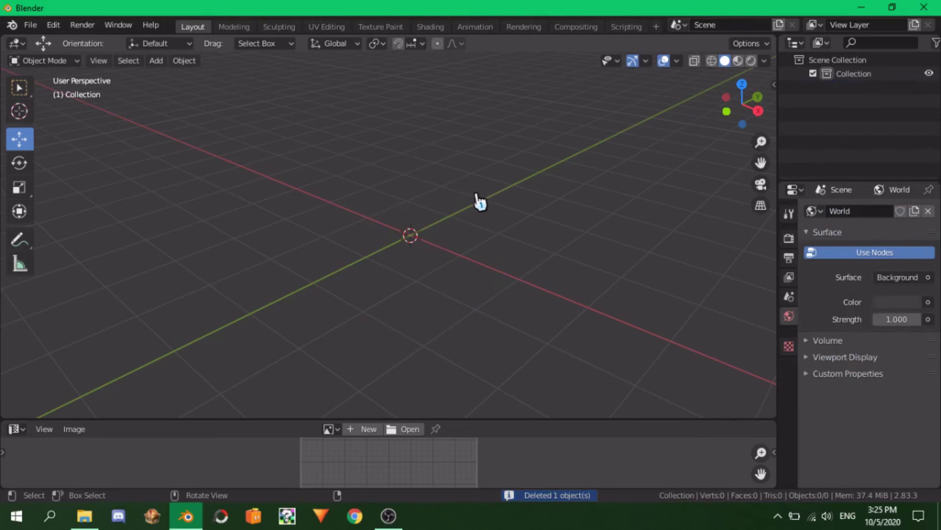
key("ctrl+z")
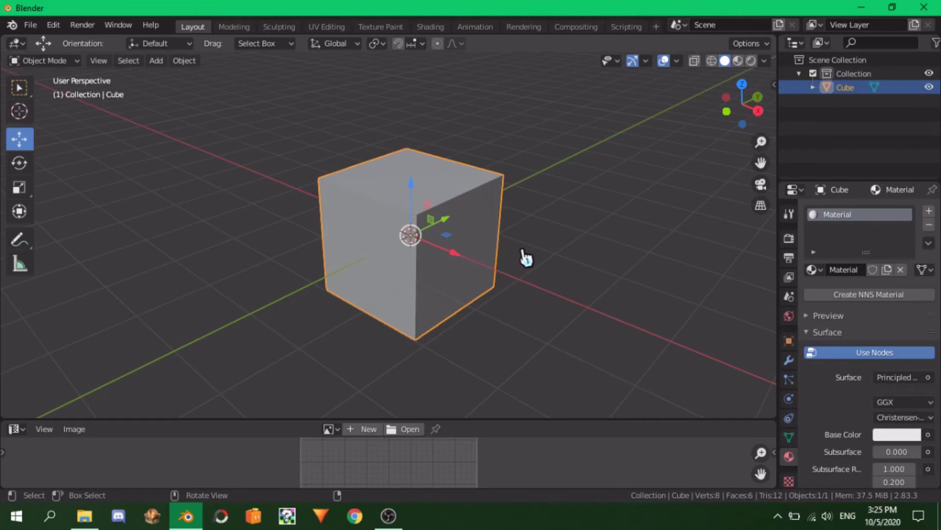
middle_click_drag(526, 257, 559, 225)
key("alt+z")
key("alt+z")
key("alt+z")
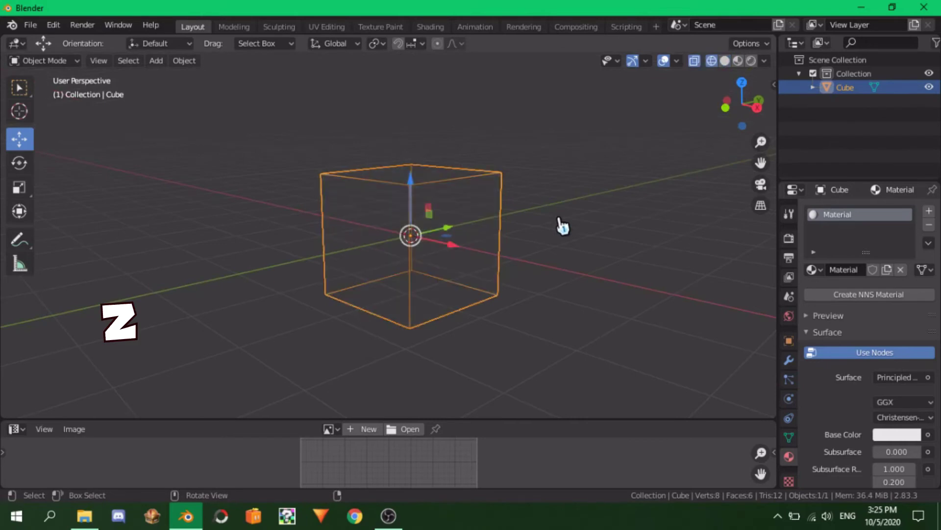
key("alt+z")
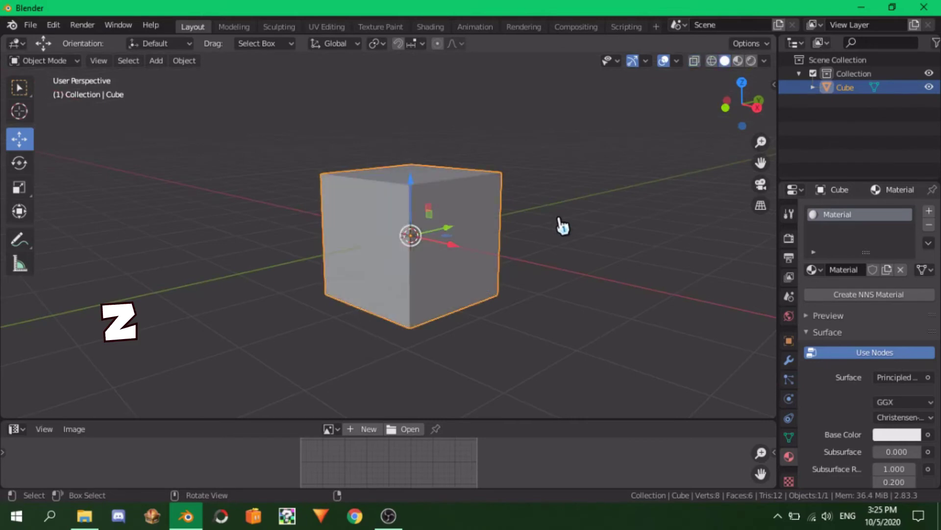
Deselect the cube by clicking empty space, then start a circle selection with C
key("q")
left_click(626, 250)
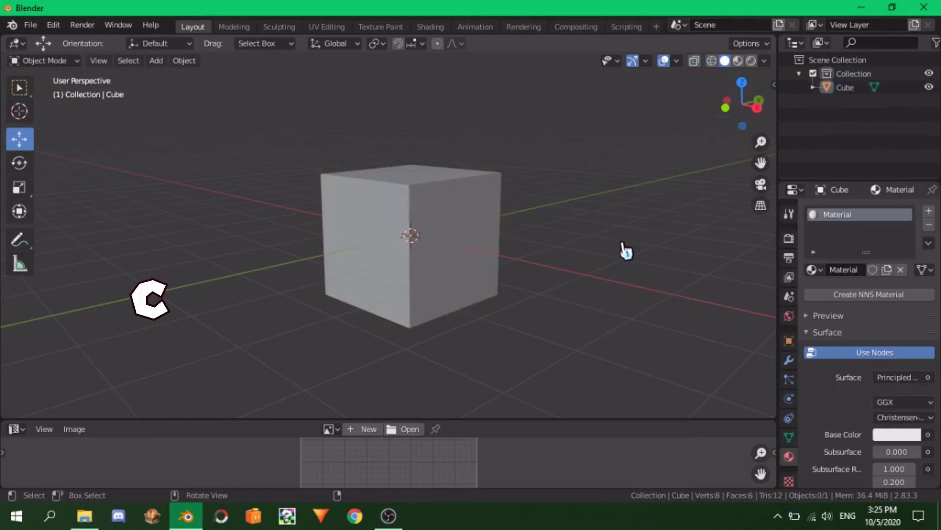
key("x")
key("c")
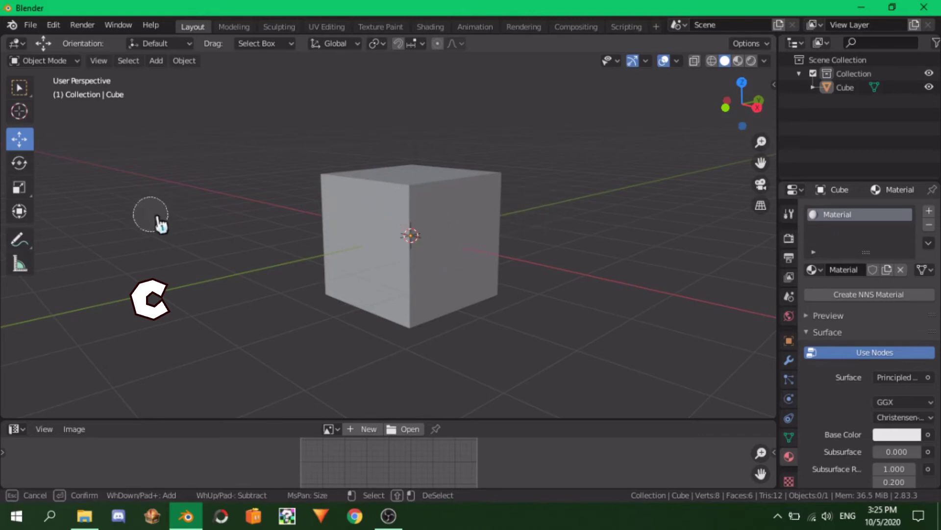
Select the cube, leave circle select, and browse the N sidebar's Item, Tool and View tabs
left_click(425, 175)
right_click(410, 368)
key("n")
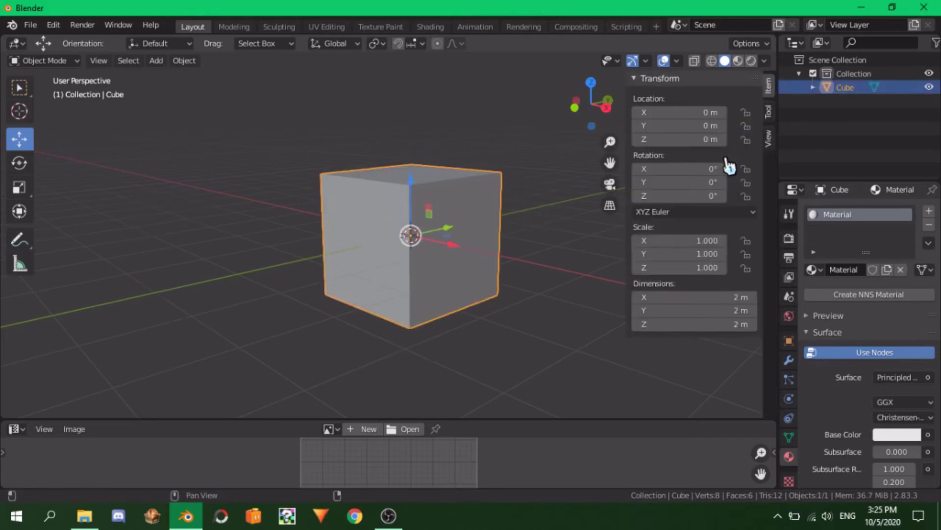
key("n")
key("n")
key("n")
key("n")
left_click(768, 112)
left_click(769, 137)
left_click(768, 94)
left_click(769, 112)
Deselect all, check the viewport view options, hide the sidebar and toggle the tool shelf back on
key("alt+a")
left_click(769, 139)
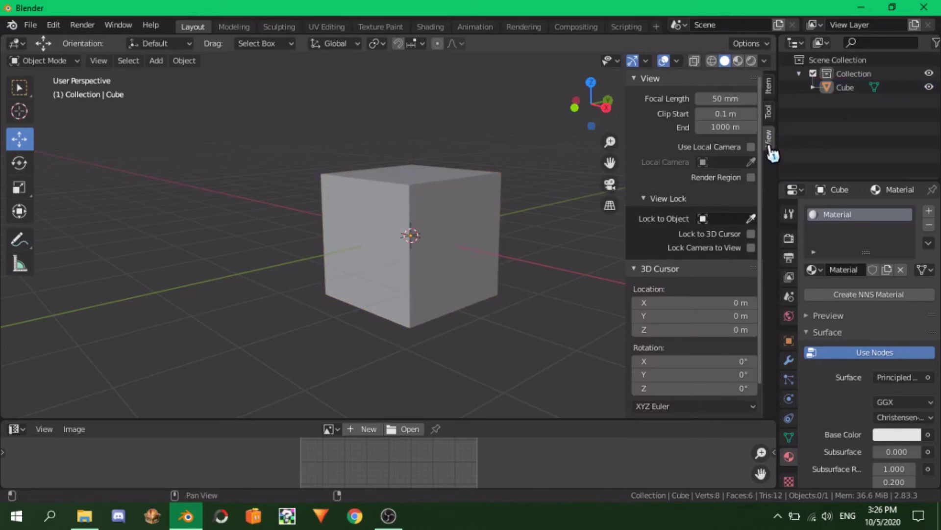
left_click(99, 61)
key("n")
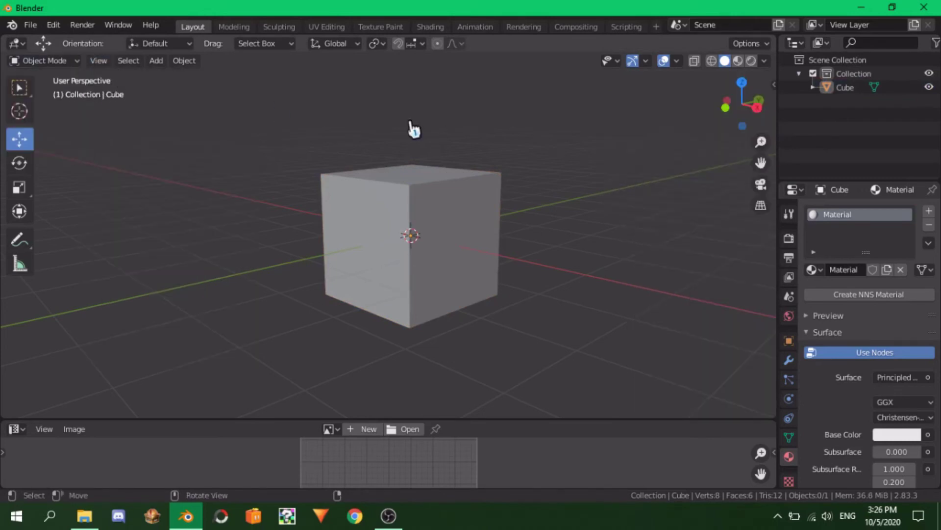
key("t")
key("t")
key("t")
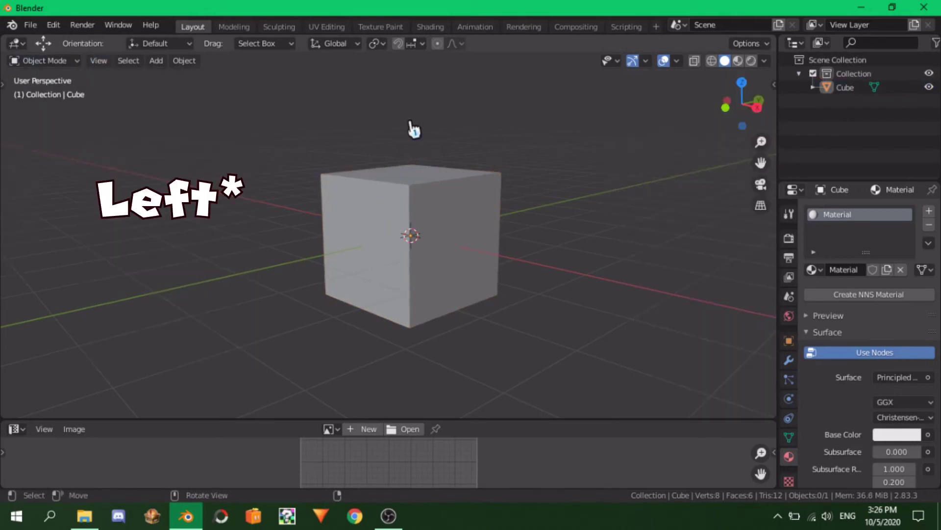
key("t")
key("t")
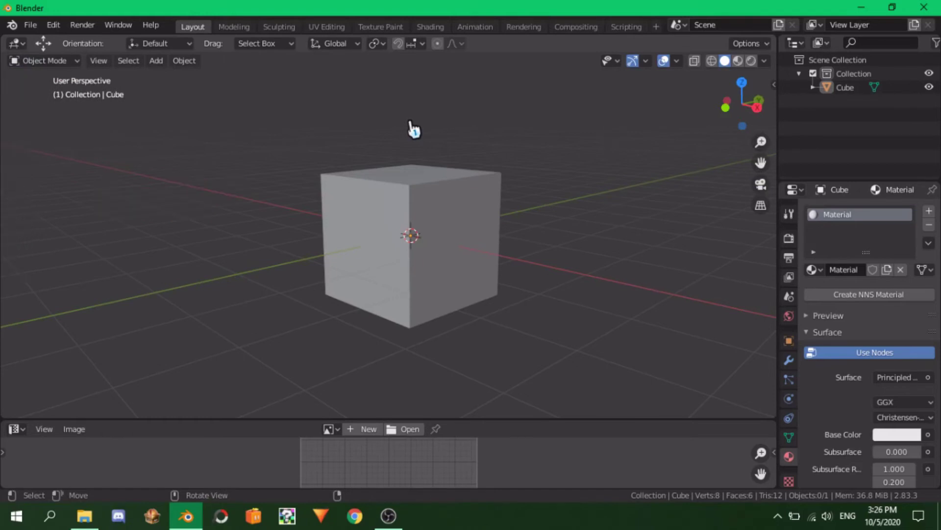
key("t")
Try Vertex Paint mode, trial-move the cube and undo it, then start an X-axis move
key("ctrl+Tab")
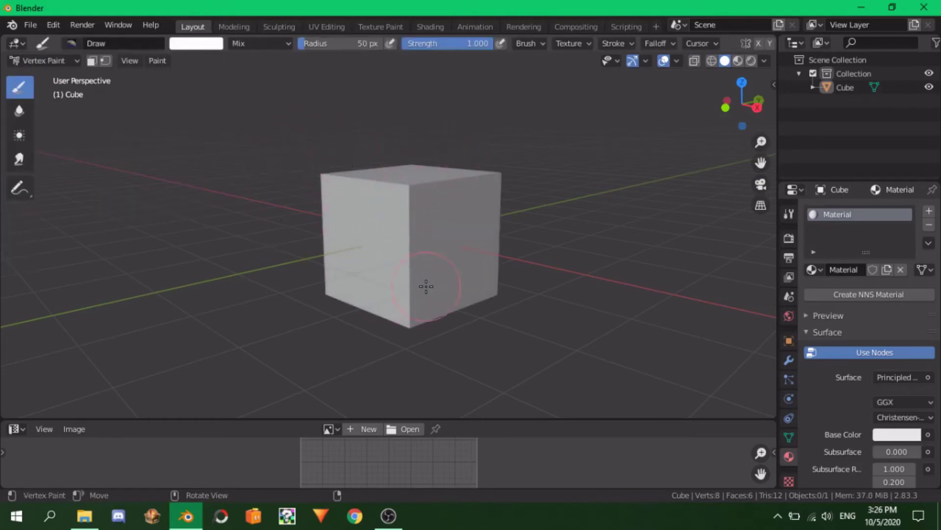
key("g")
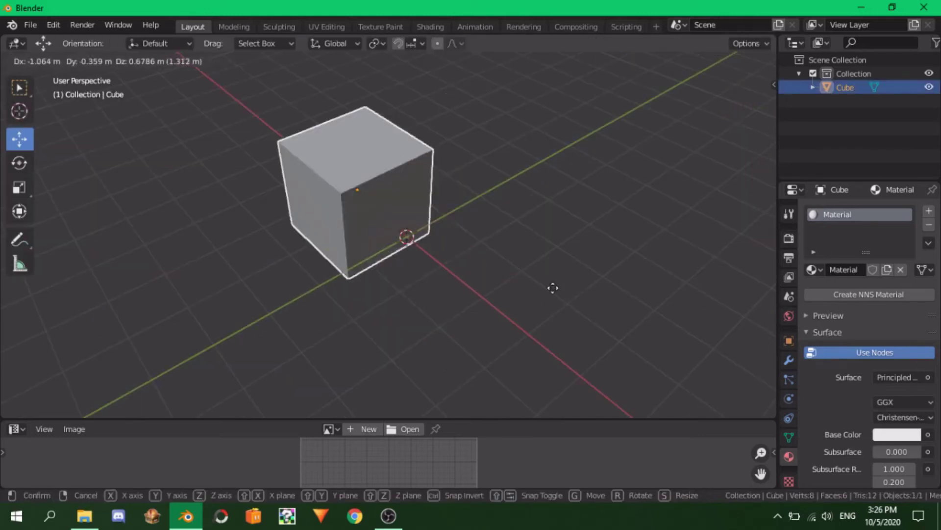
left_click(538, 302)
key("ctrl+z")
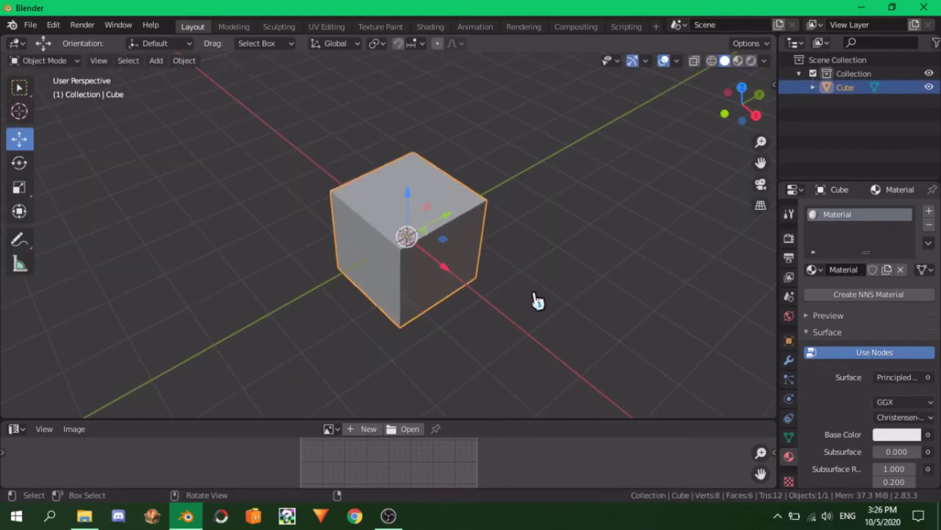
key("g")
key("x")
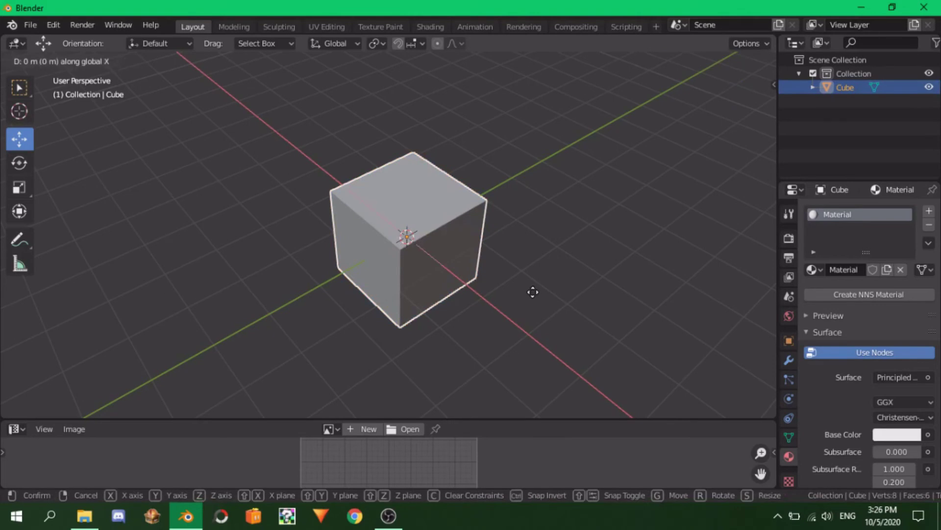
Switch to rotating about X, then scale the cube, confirm, and undo the scaling
key("r")
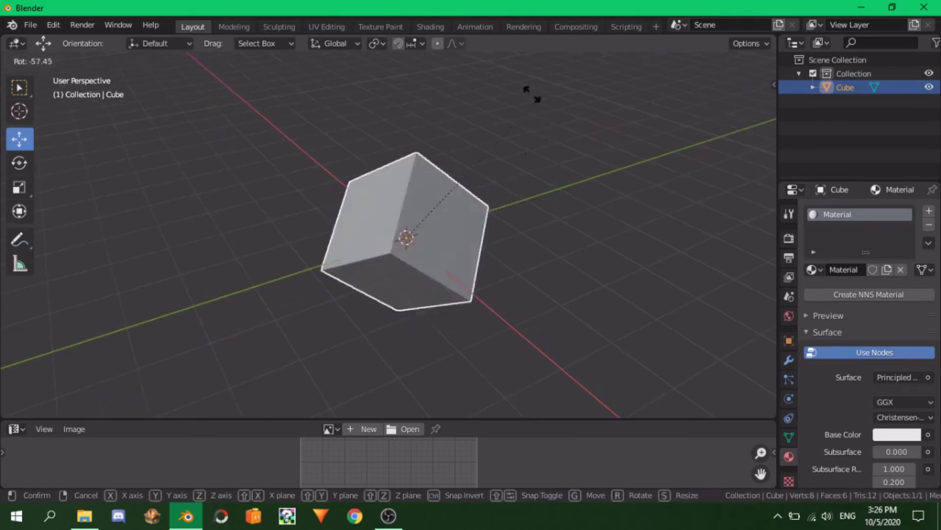
key("Escape")
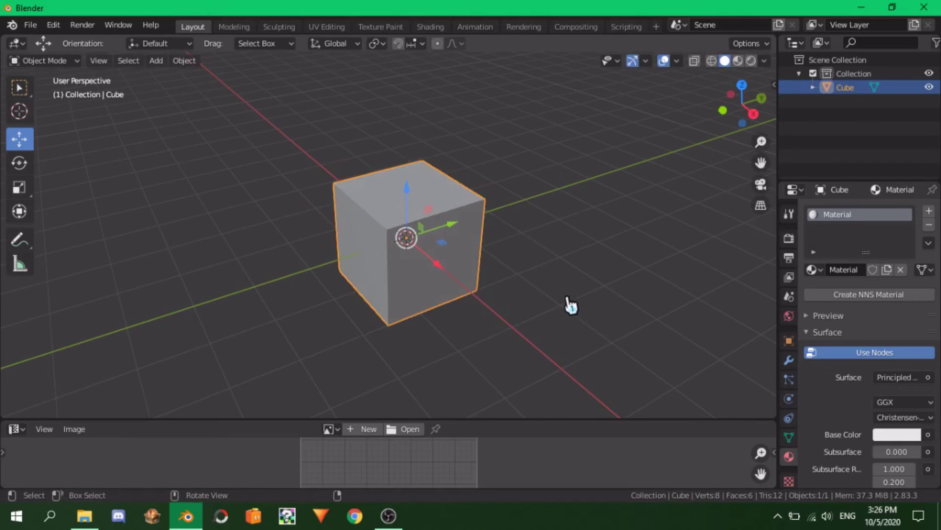
key("r")
key("x")
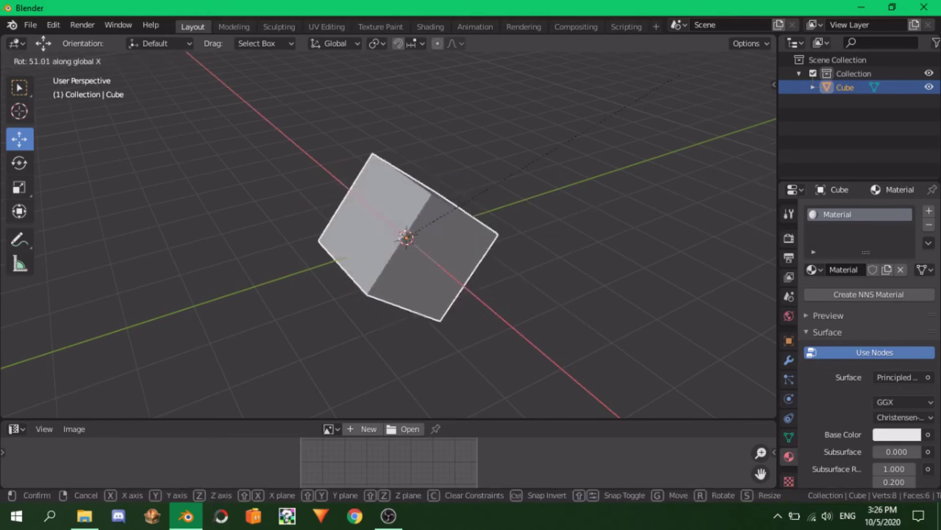
key("s")
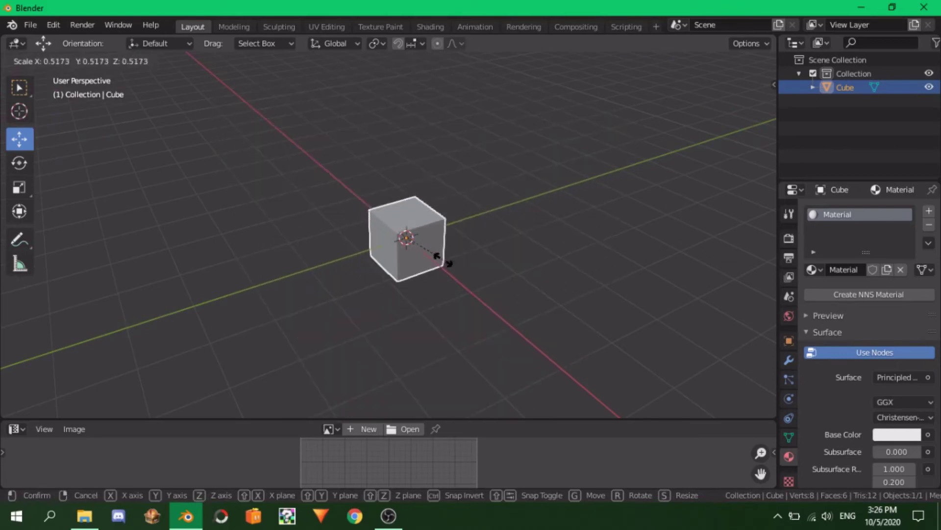
left_click(541, 269)
key("ctrl+z")
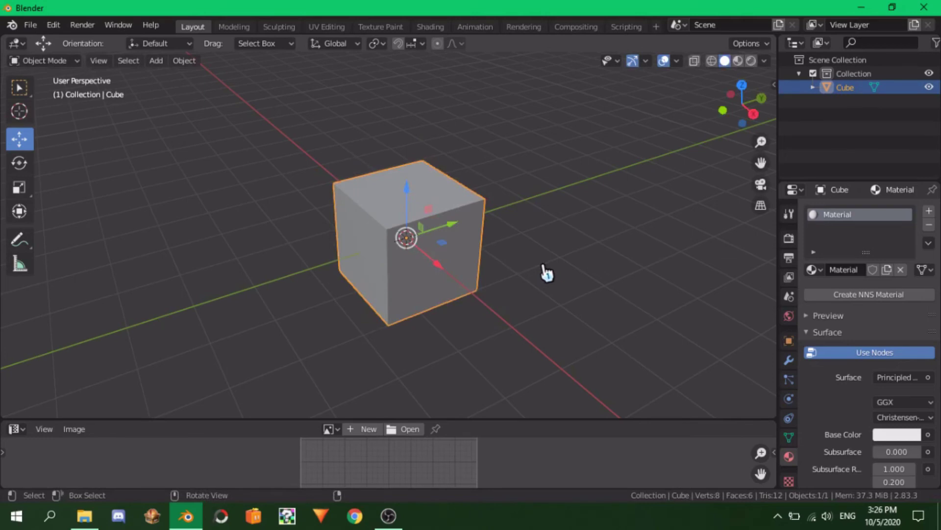
Trial-rotate the cube about the global X and Y axes, undoing each rotation
key("r")
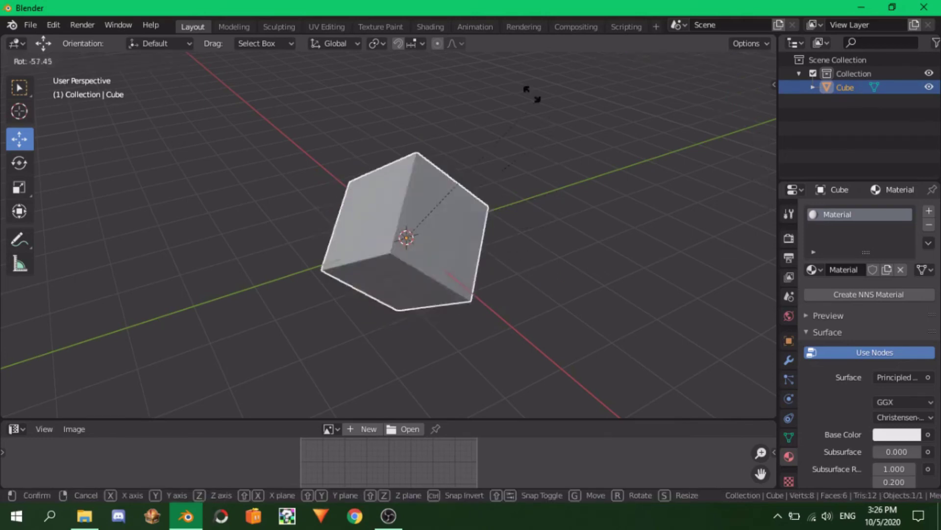
key("Escape")
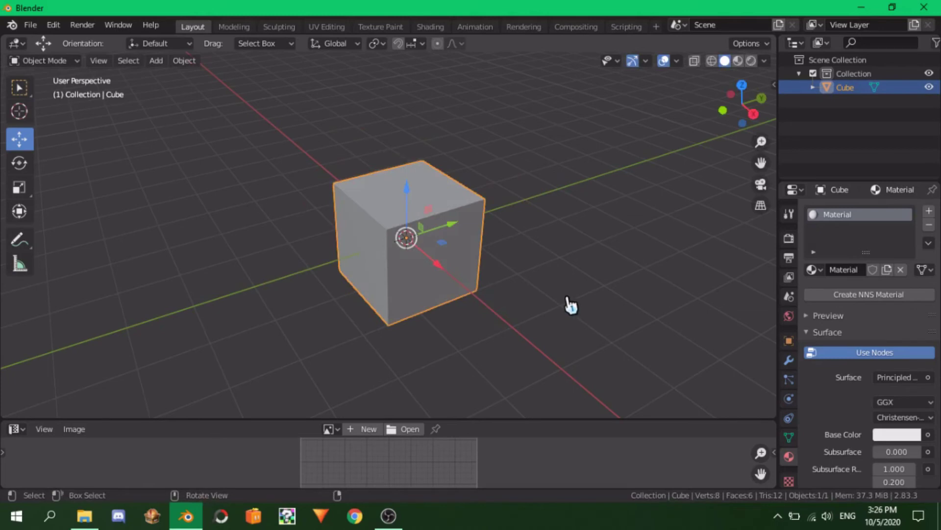
key("r")
key("x")
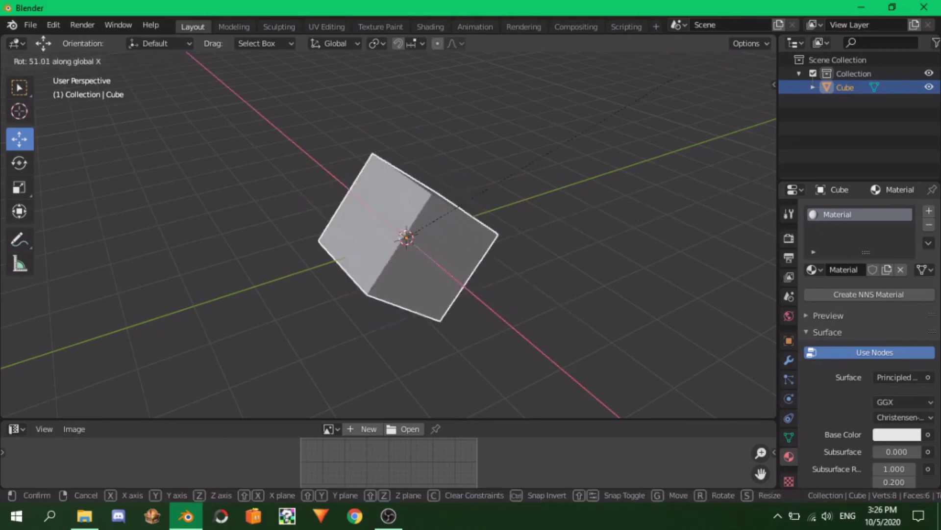
left_click(485, 333)
key("ctrl+z")
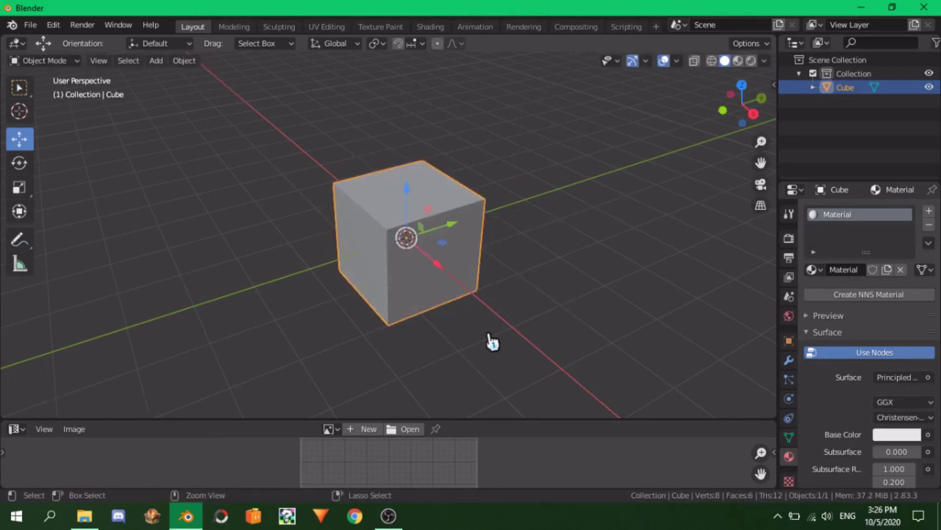
key("r")
key("y")
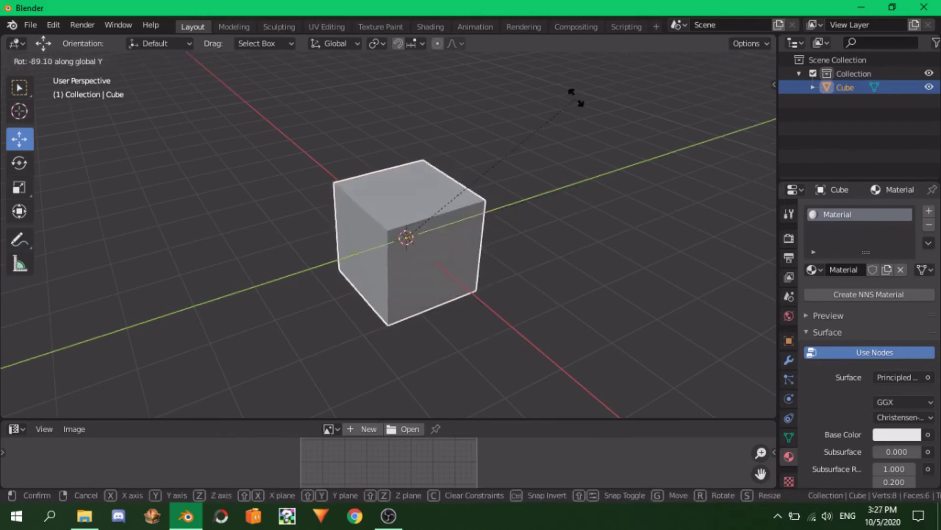
left_click(569, 313)
key("ctrl+z")
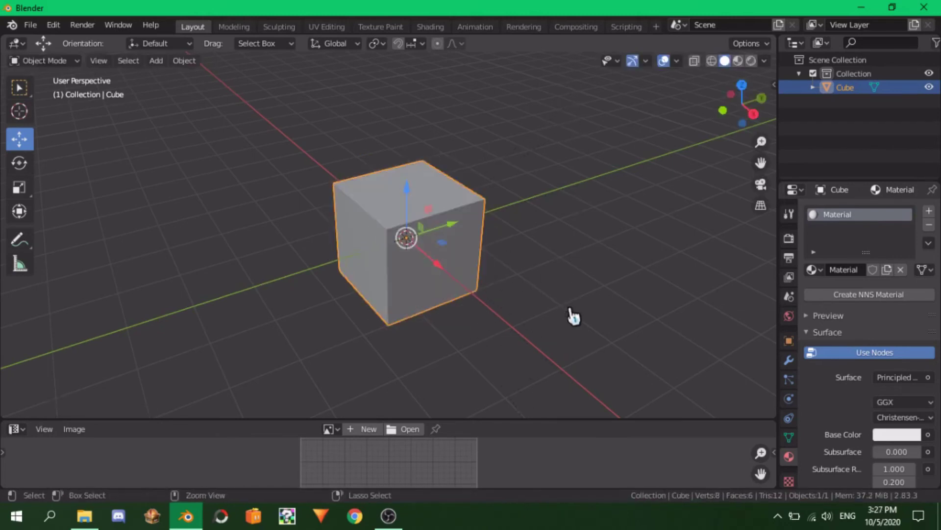
Trial-rotate the cube about Z and enlarge it, undoing both to restore the original cube
key("r")
key("z")
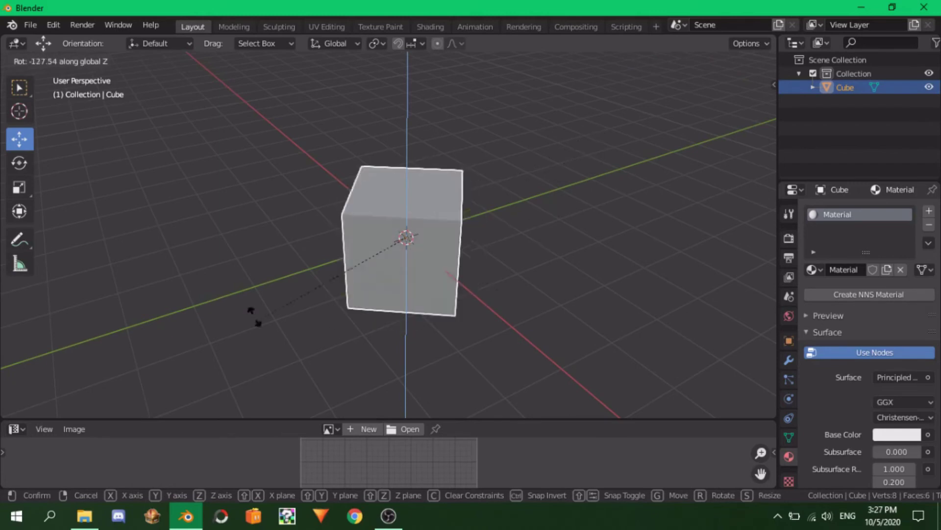
left_click(534, 322)
key("ctrl+z")
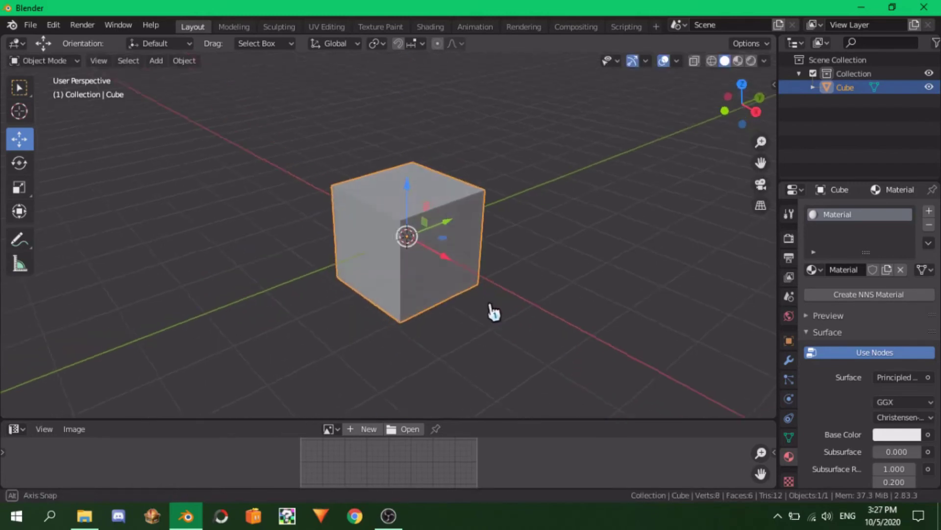
key("s")
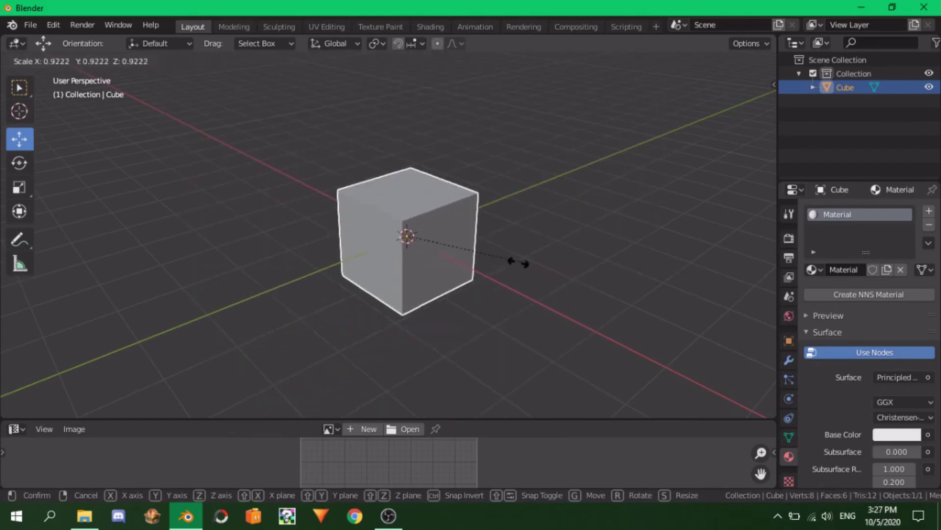
left_click(750, 277)
key("ctrl+z")
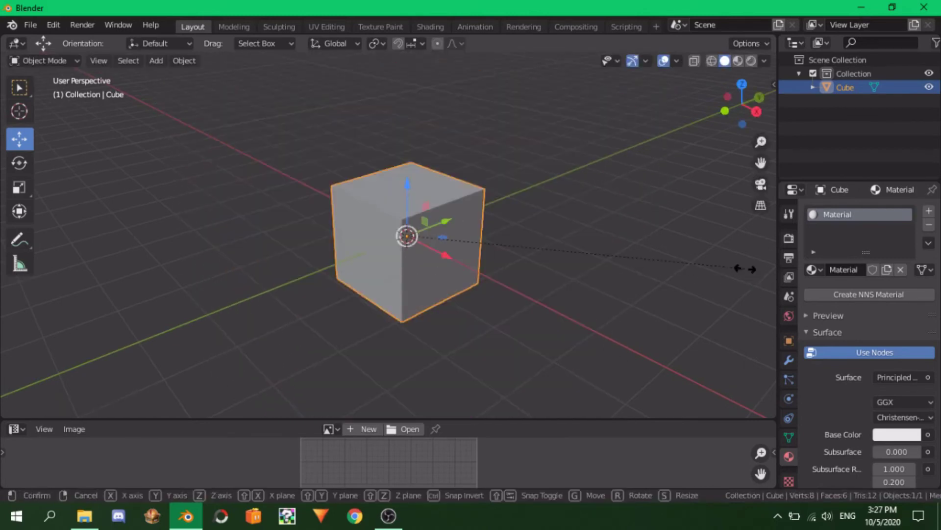
Import template.obj from the Downloads folder through File > Import > Wavefront (.obj)
key("s")
key("x")
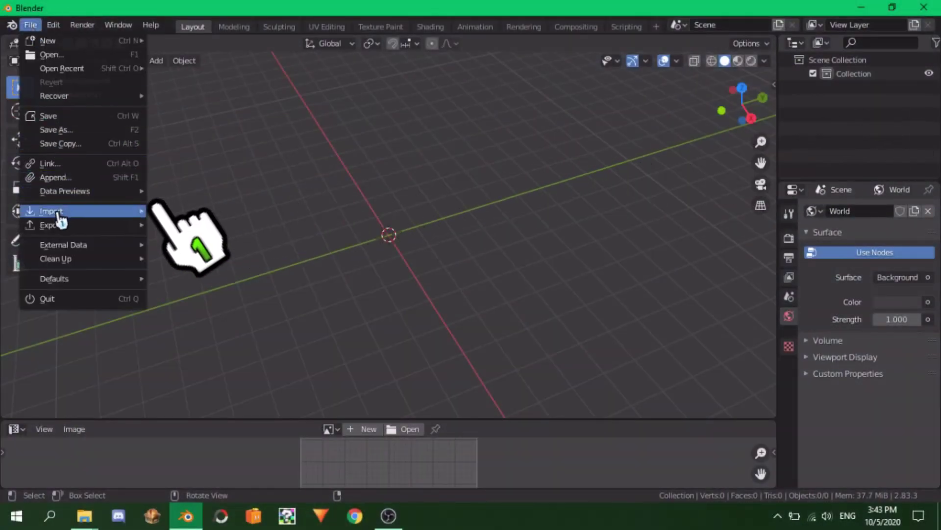
mouse_move(59, 216)
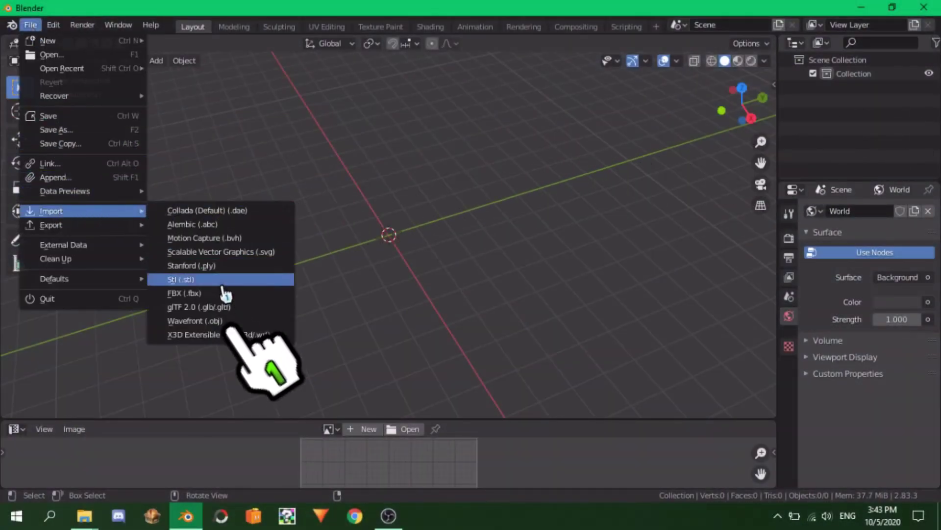
left_click(220, 321)
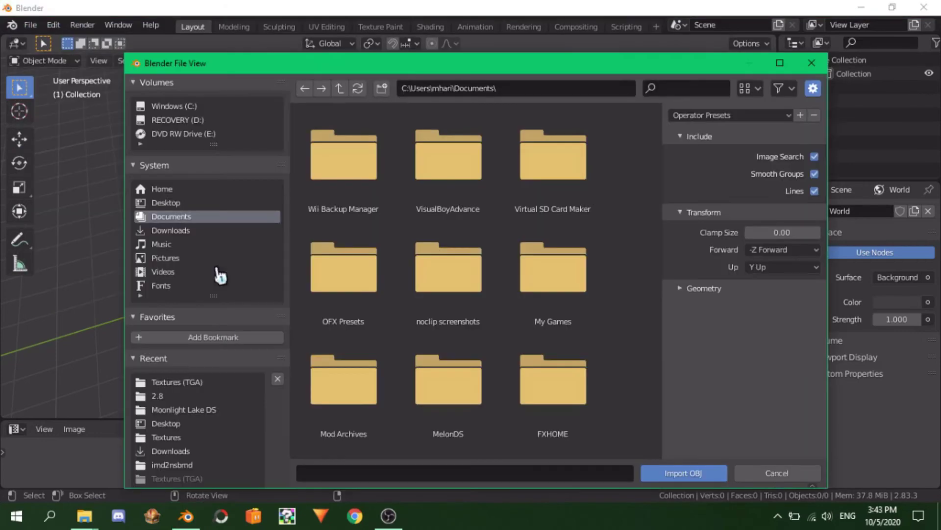
left_click(172, 231)
left_click(347, 164)
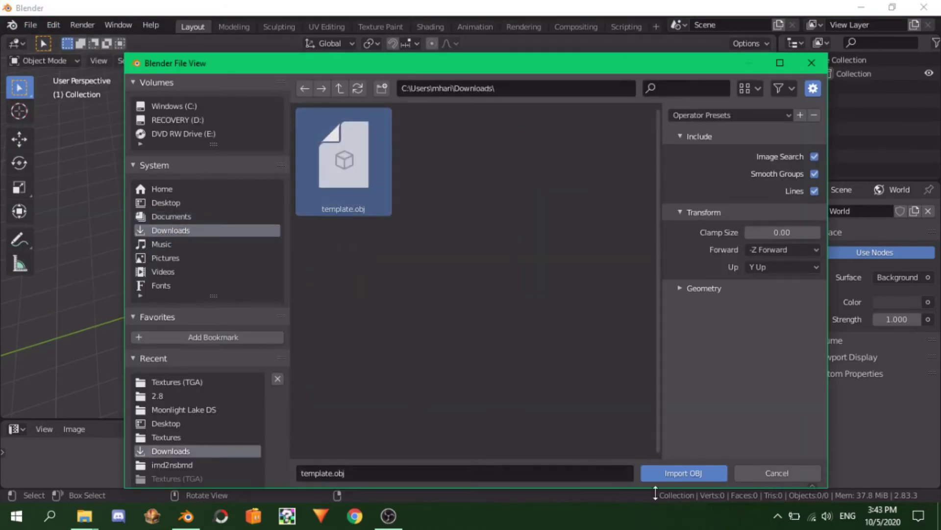
left_click(669, 474)
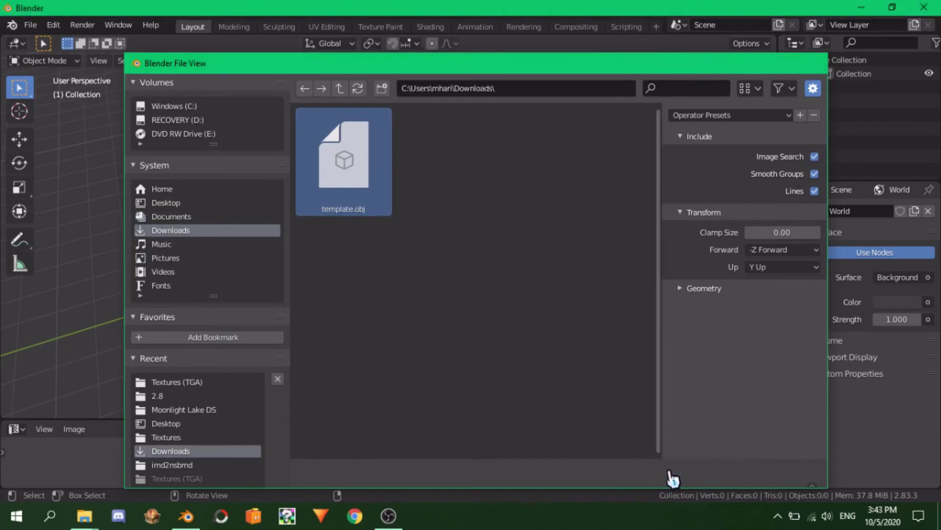
scroll(415, 265, "down", 10)
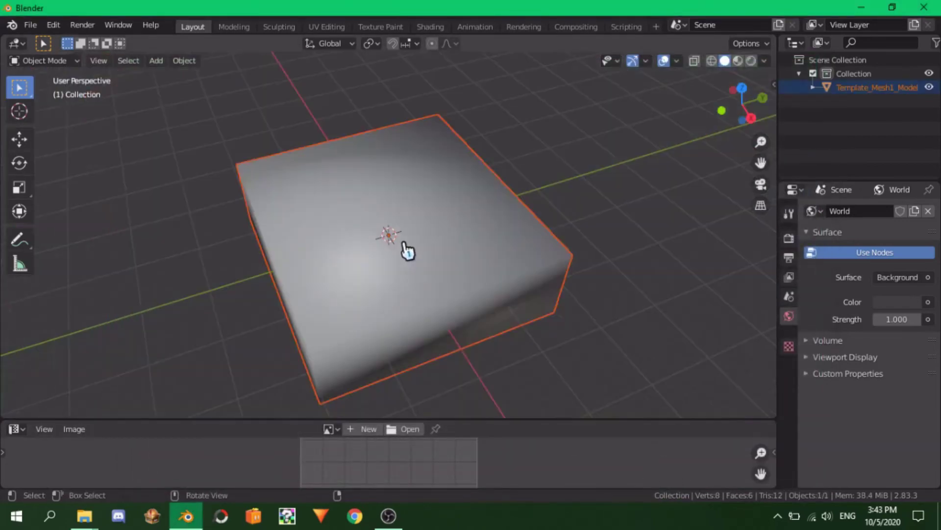
With the imported template box active, add a mesh Plane to the scene
middle_click_drag(372, 263, 442, 196)
left_click(126, 92)
left_click(158, 63)
mouse_move(176, 76)
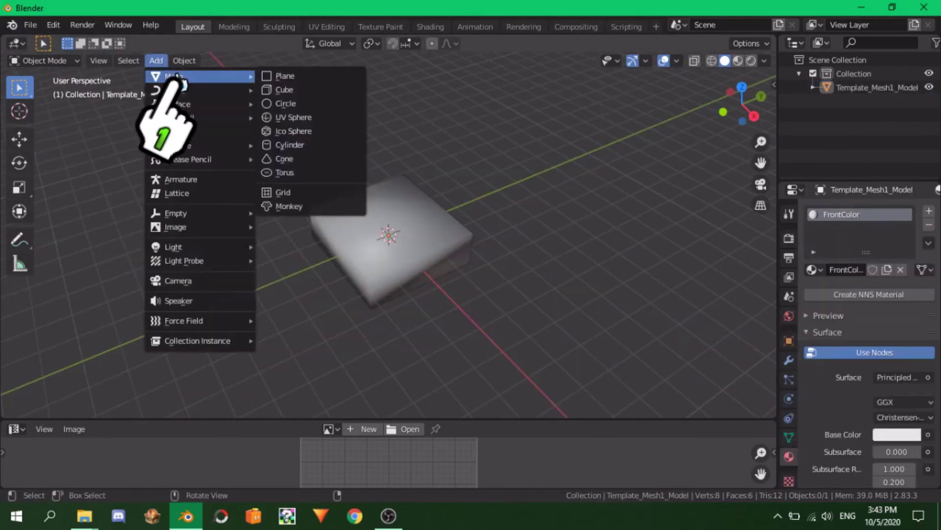
left_click(291, 78)
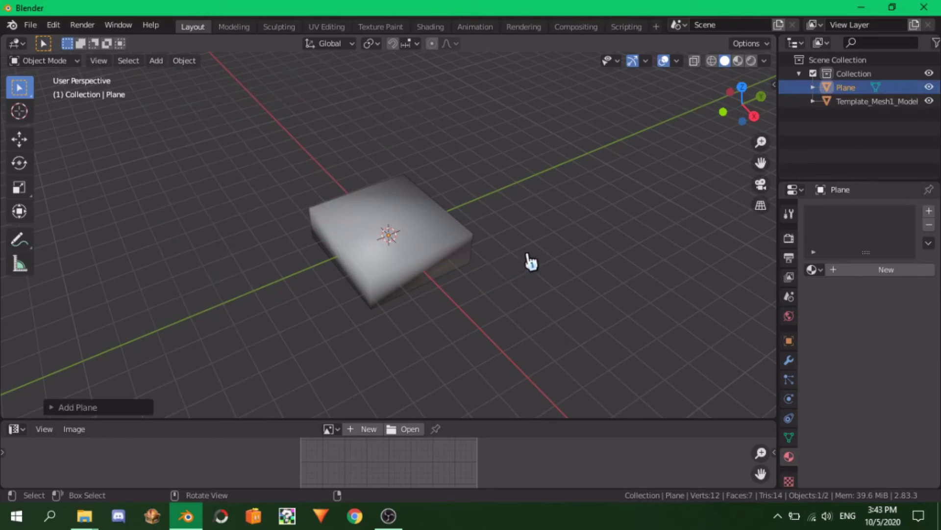
Scale the plane up in three passes until it extends far beyond the template box
key("s")
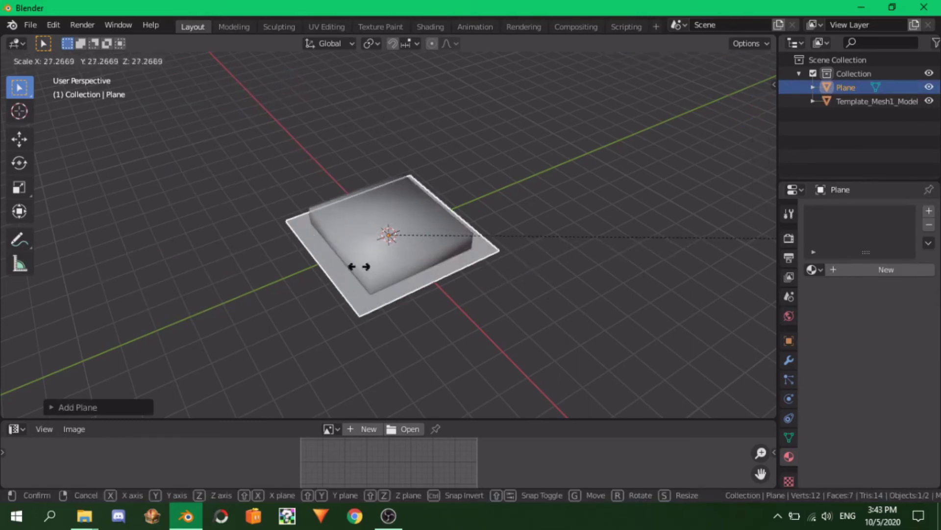
left_click(352, 301)
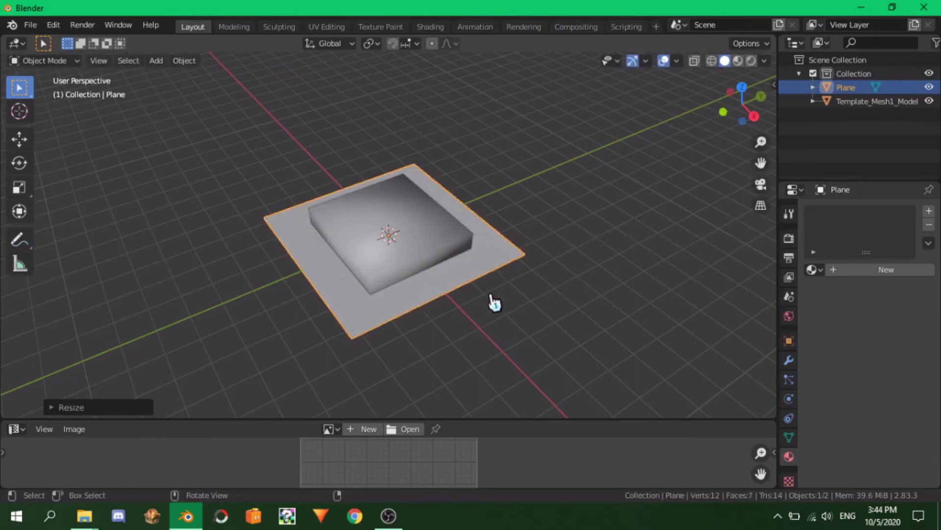
scroll(523, 320, "down", 2)
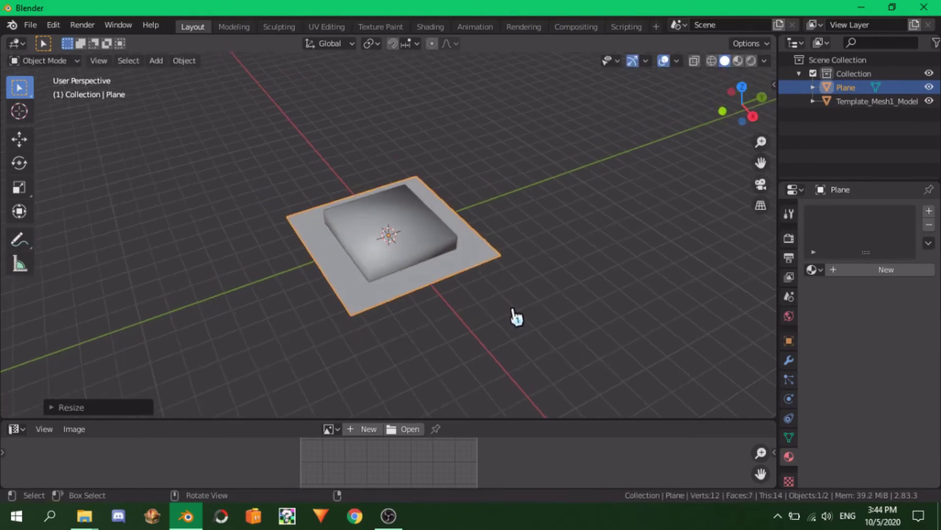
key("s")
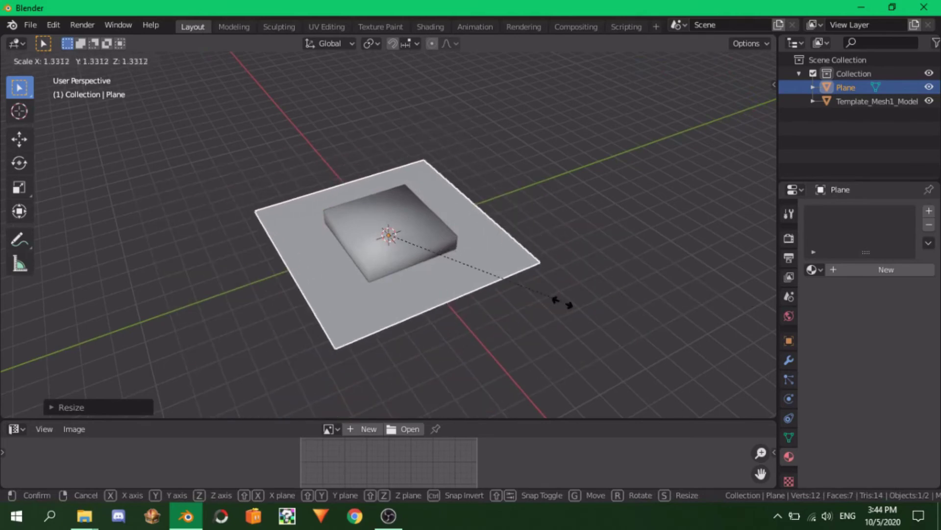
left_click(731, 286)
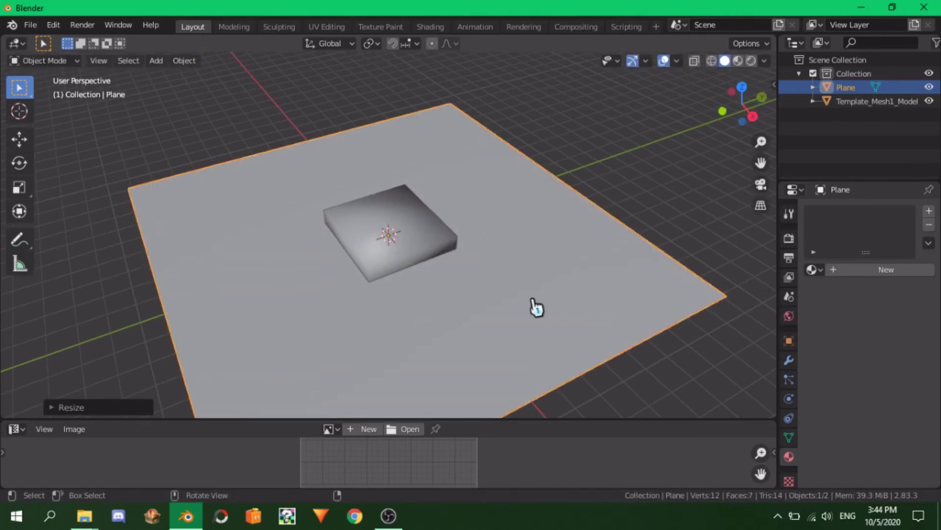
middle_click_drag(531, 307, 418, 267)
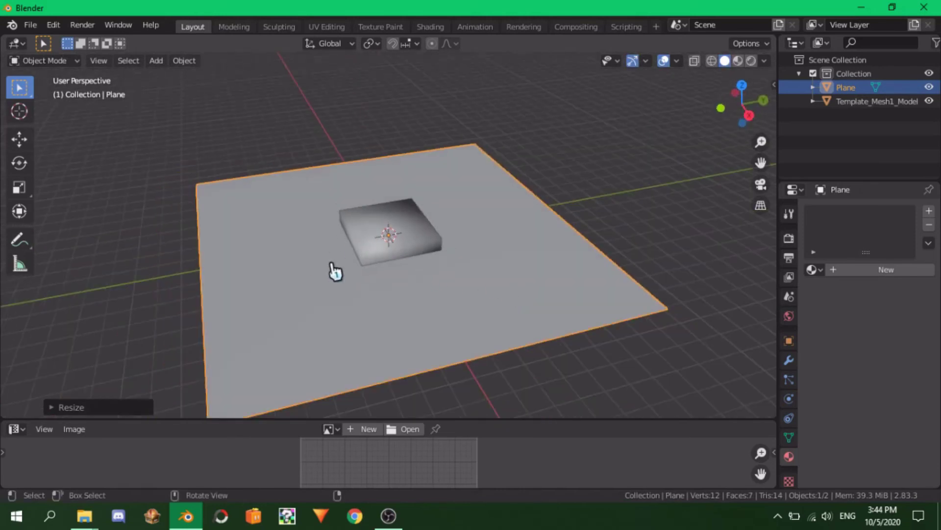
key("s")
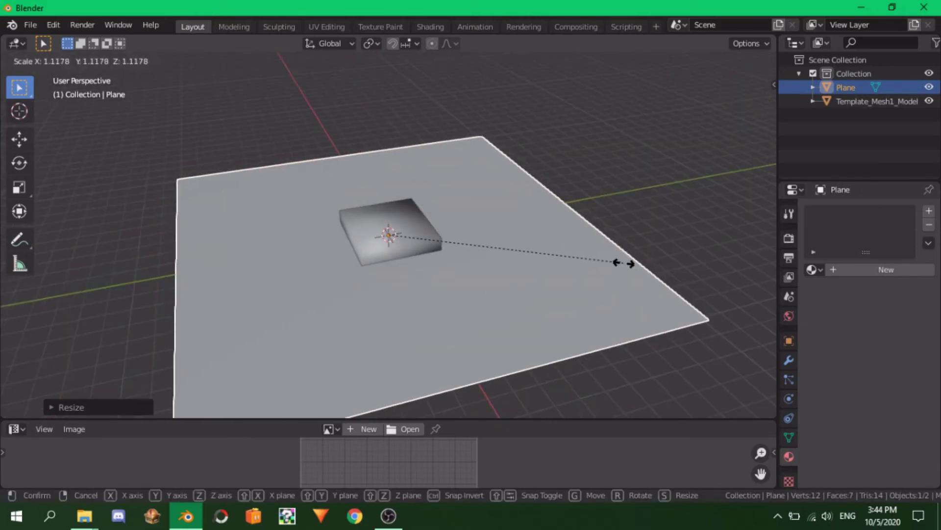
left_click(629, 271)
Set the viewport Clip End to 100000 m in the sidebar's View tab
scroll(547, 240, "down", 3)
key("n")
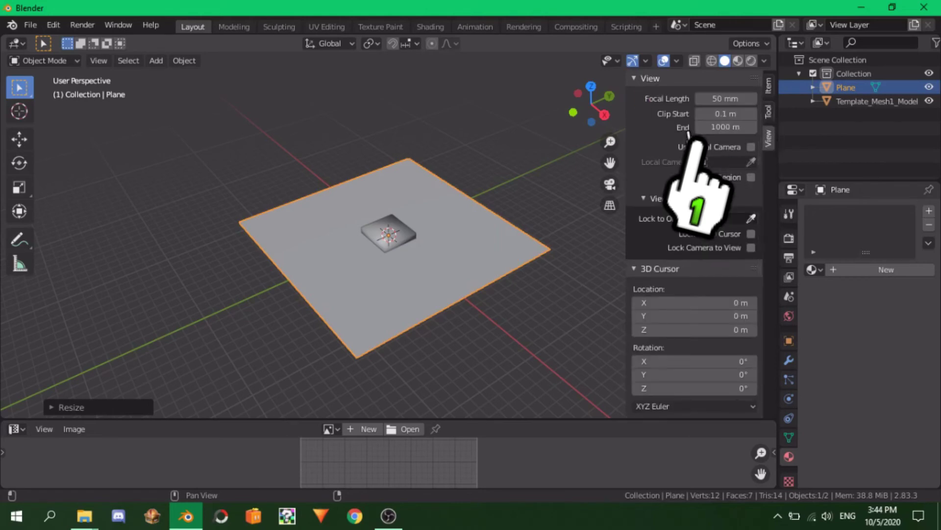
left_click(722, 127)
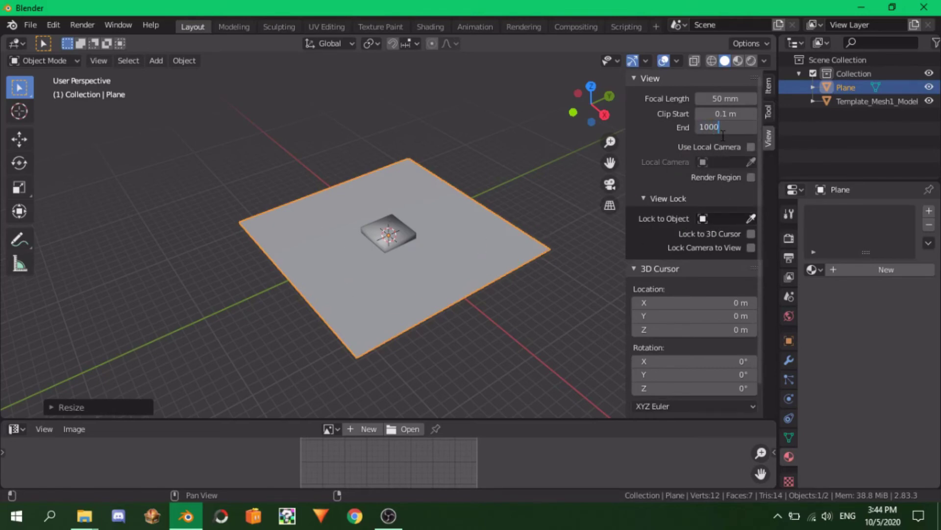
key("Return")
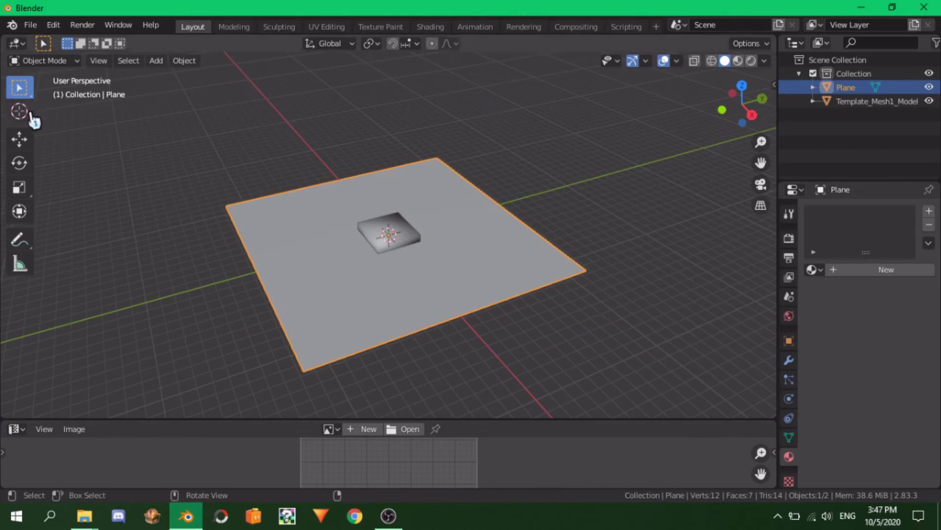
left_click(20, 111)
Switch to Rendered shading, create an NNS material on the plane, and remove the Material.001 slot
left_click(19, 87)
left_click(751, 61)
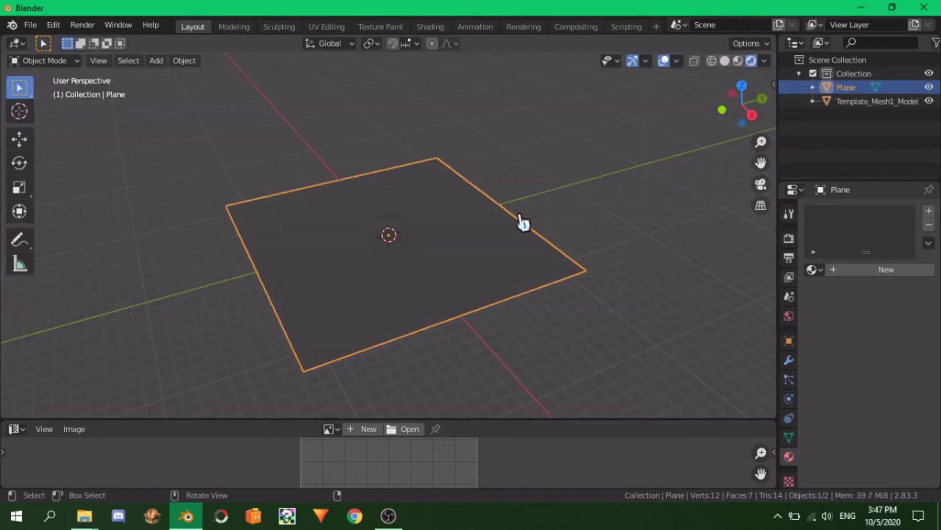
middle_click_drag(504, 254, 539, 260)
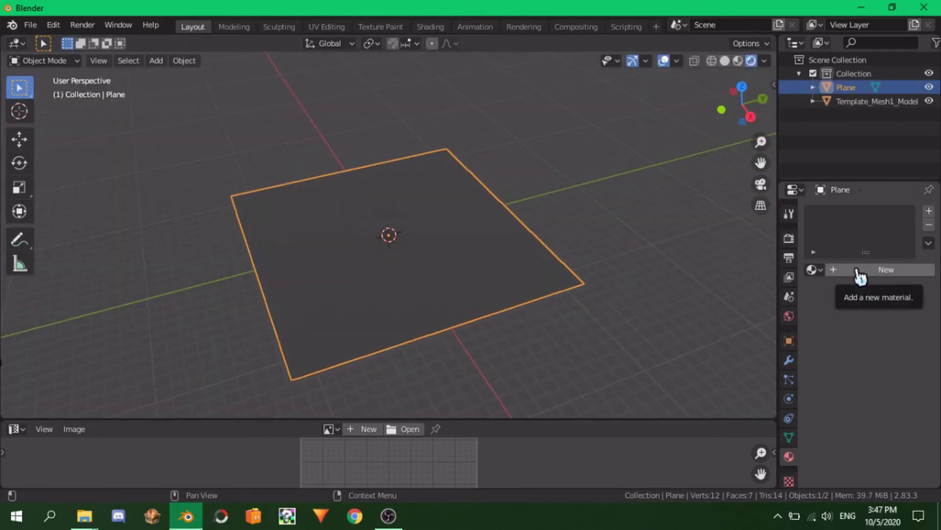
left_click(861, 271)
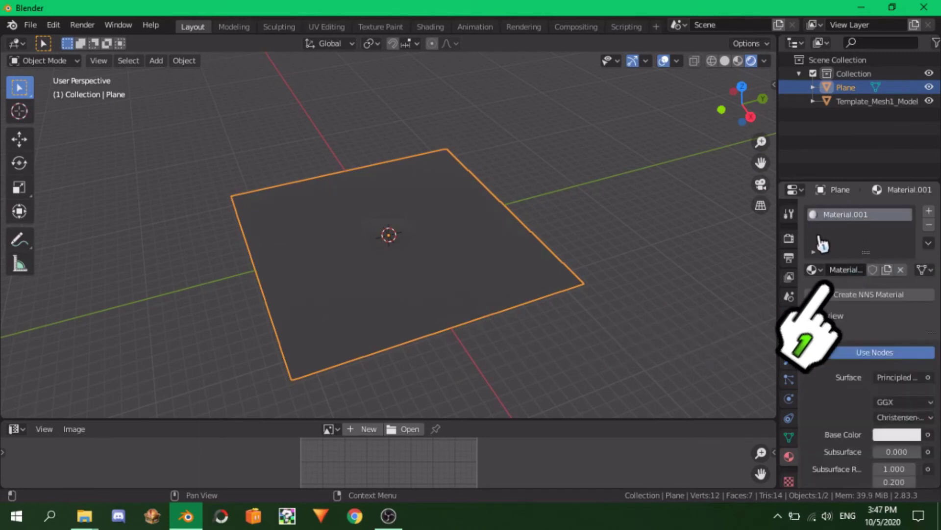
left_click(859, 297)
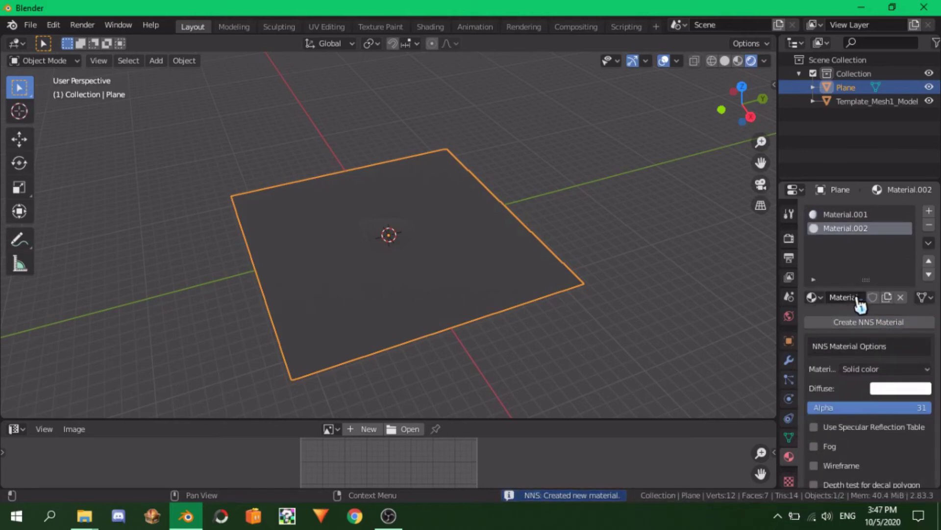
left_click(847, 215)
left_click(929, 225)
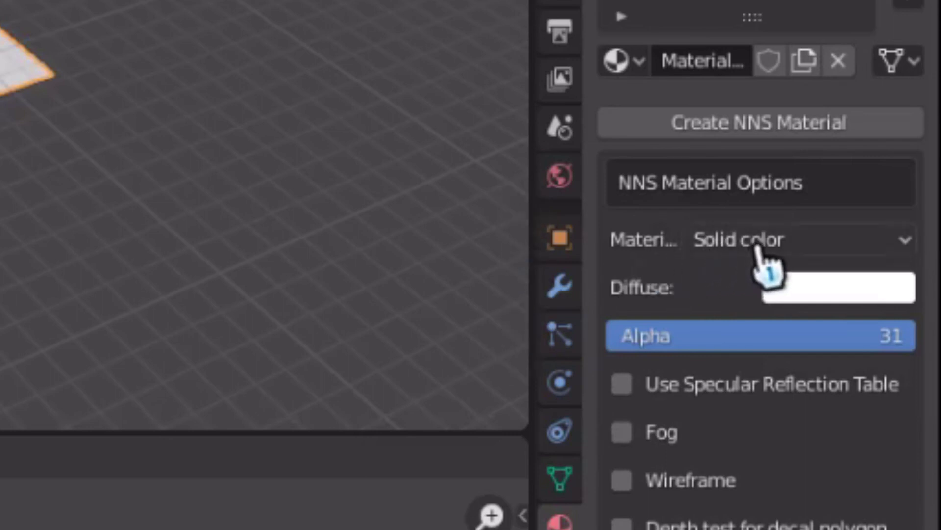
Set Material.002 to Textured + vertex colors and load nc_road1_D76.png from the Desktop
left_click(776, 259)
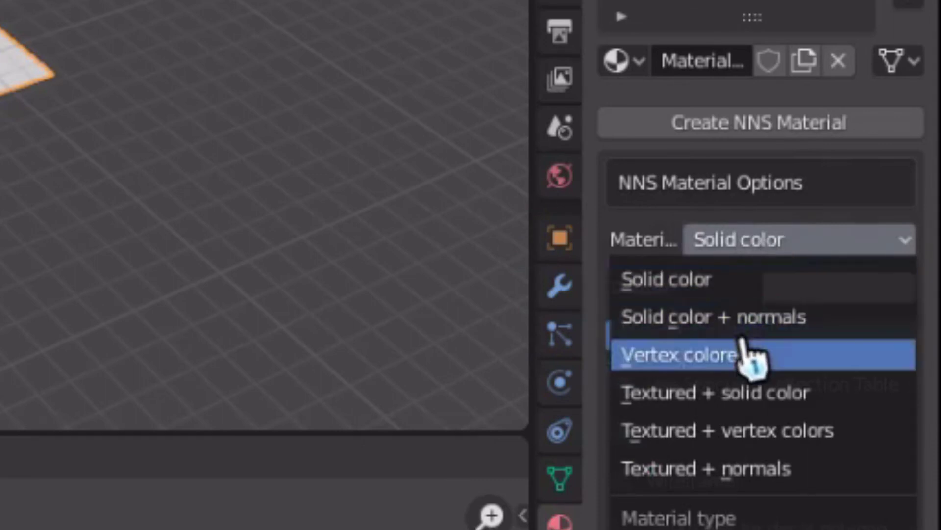
left_click(733, 431)
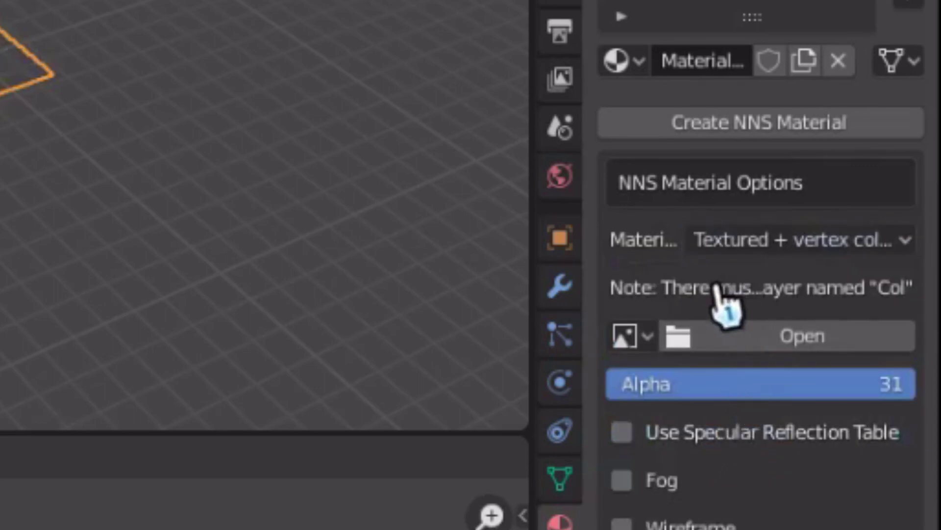
left_click(780, 336)
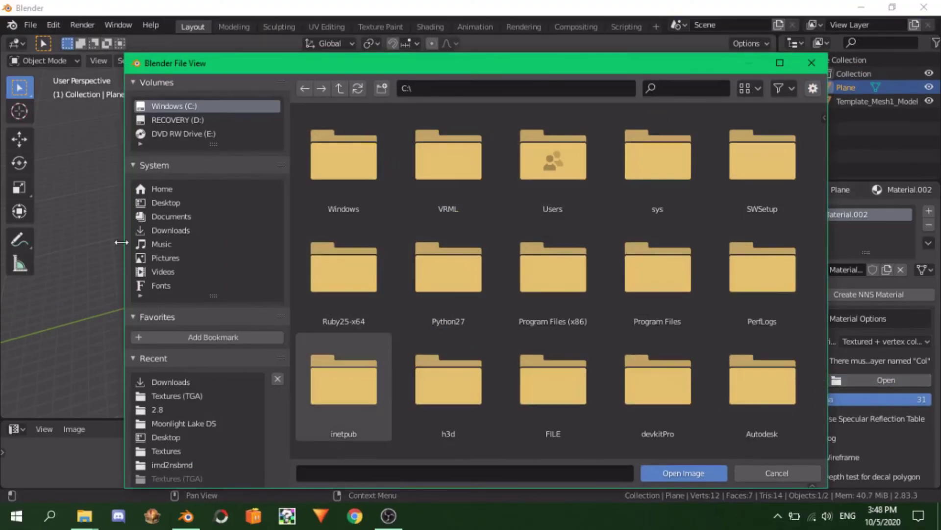
left_click(166, 203)
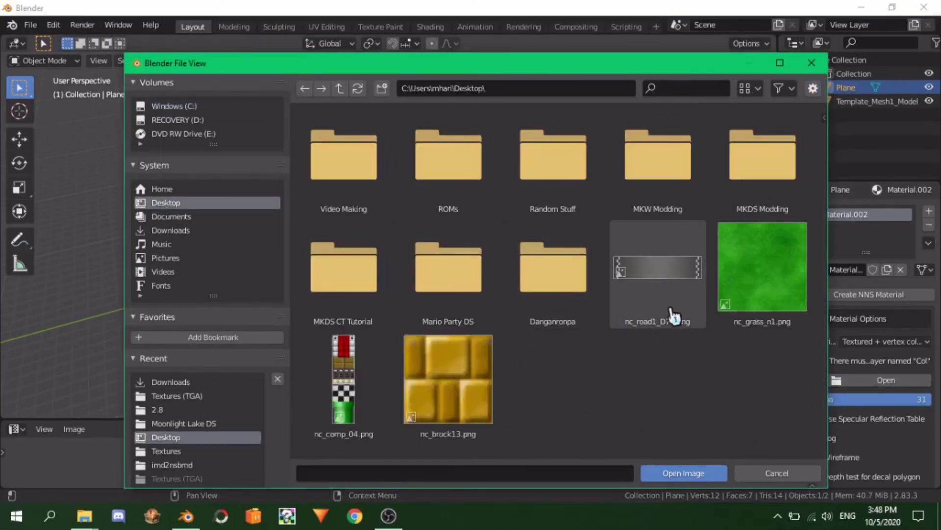
left_click(653, 288)
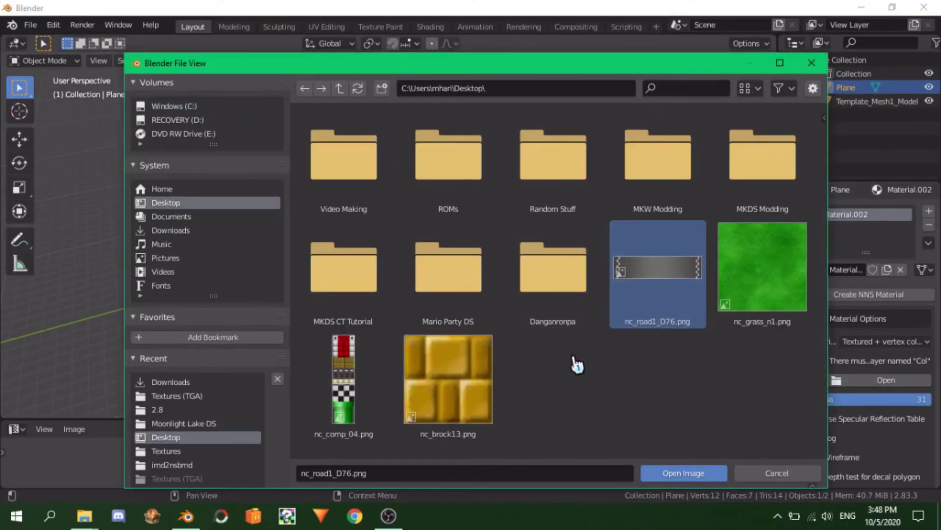
left_click(663, 475)
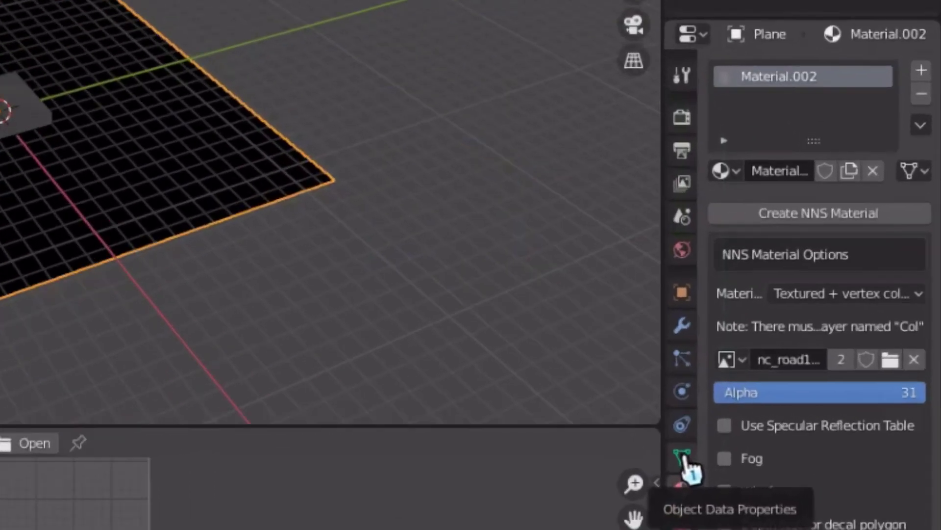
Add a vertex colour layer named Col to the plane's mesh data so the road texture shows
left_click(791, 438)
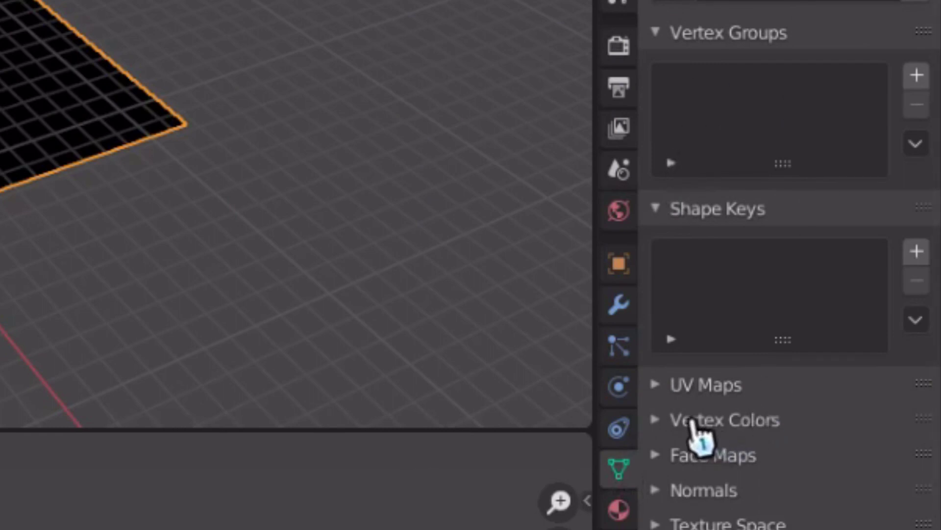
left_click(721, 420)
scroll(733, 422, "down", 5)
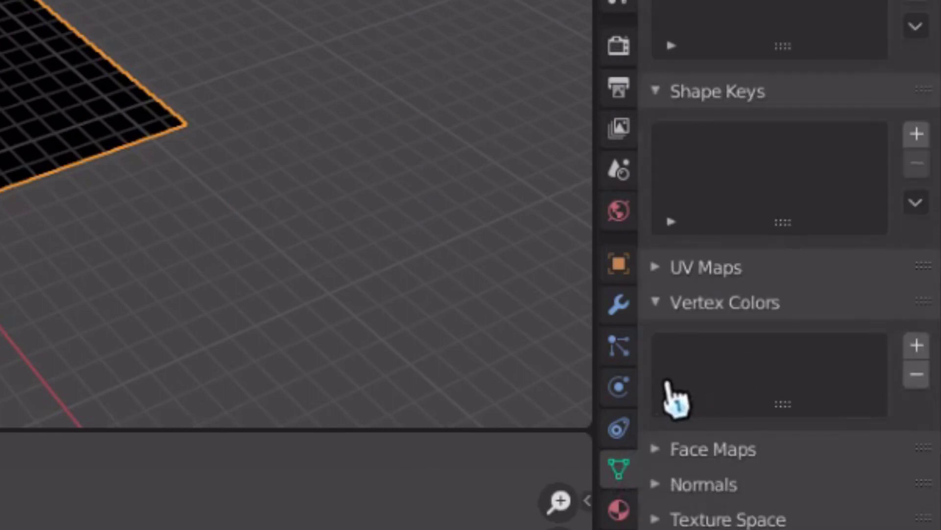
left_click(914, 346)
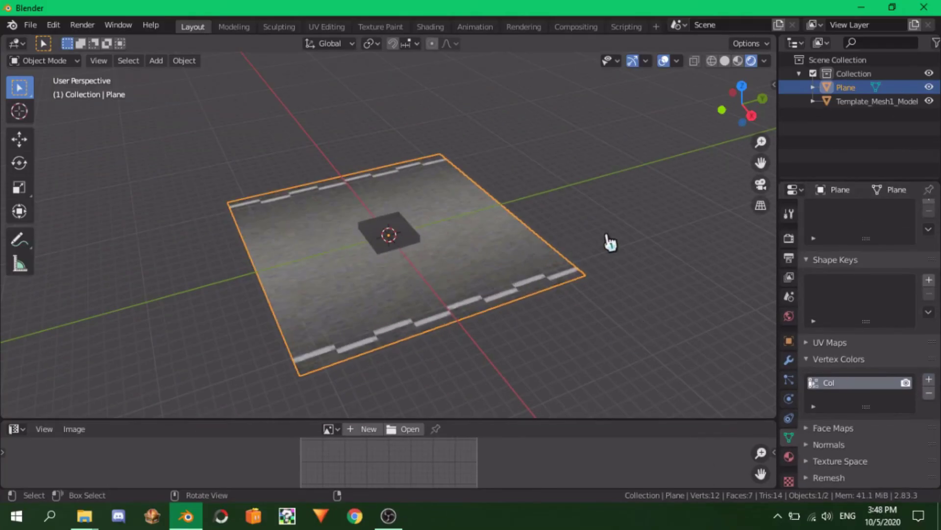
middle_click_drag(372, 290, 410, 312)
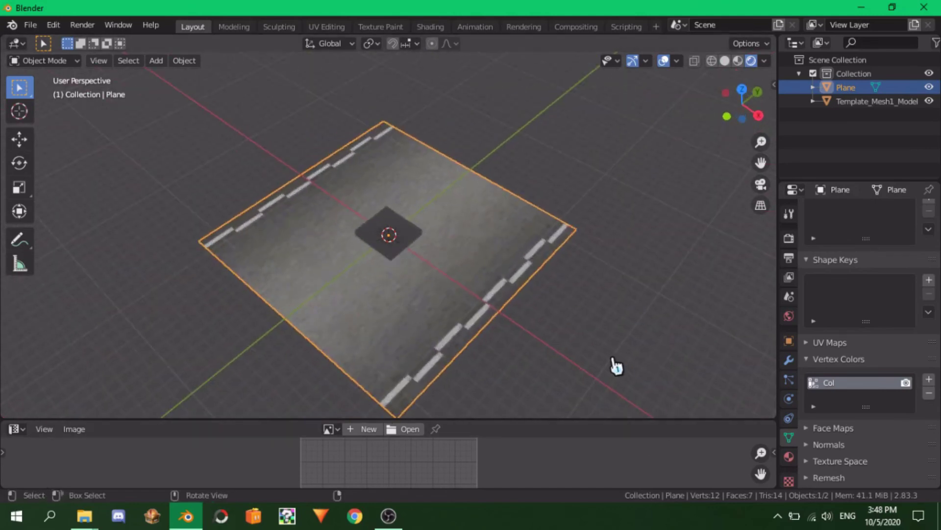
left_click(789, 456)
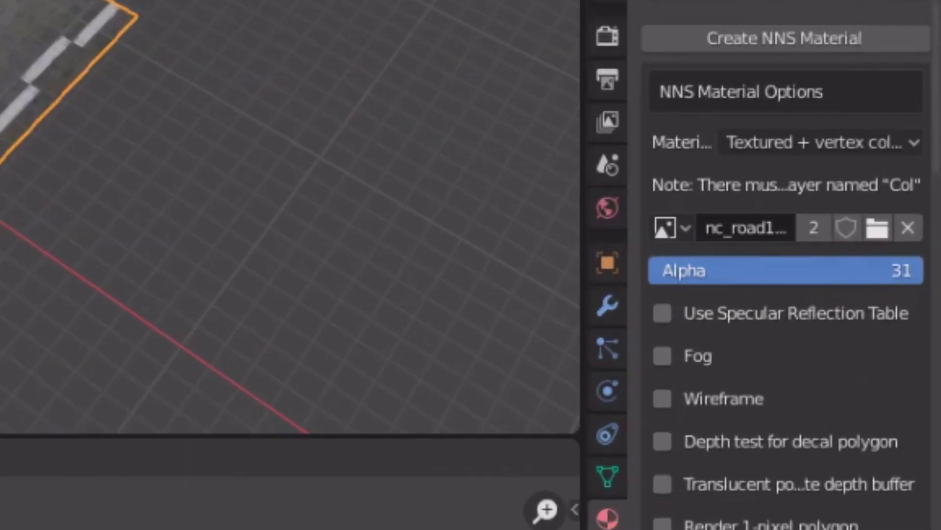
left_click_drag(878, 348, 762, 348)
left_click_drag(658, 270, 923, 270)
scroll(816, 321, "down", 5)
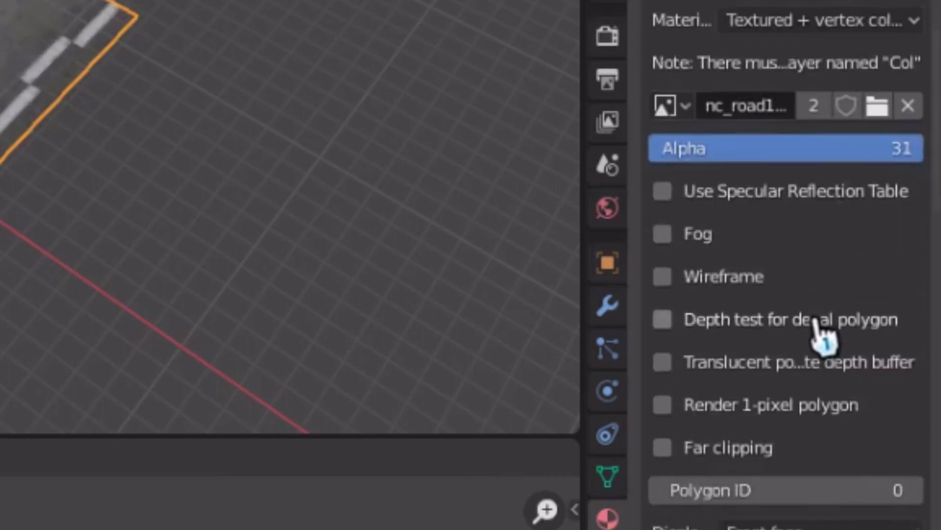
left_click(752, 410)
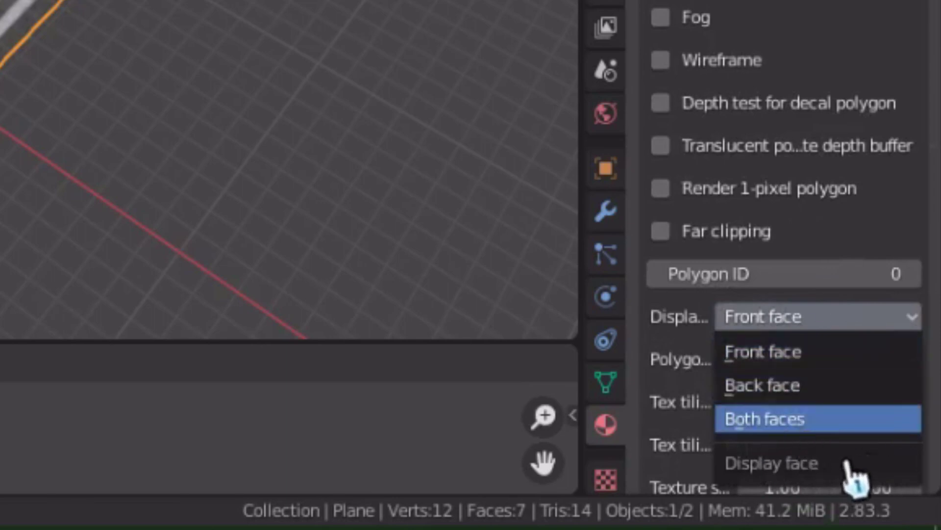
left_click(760, 355)
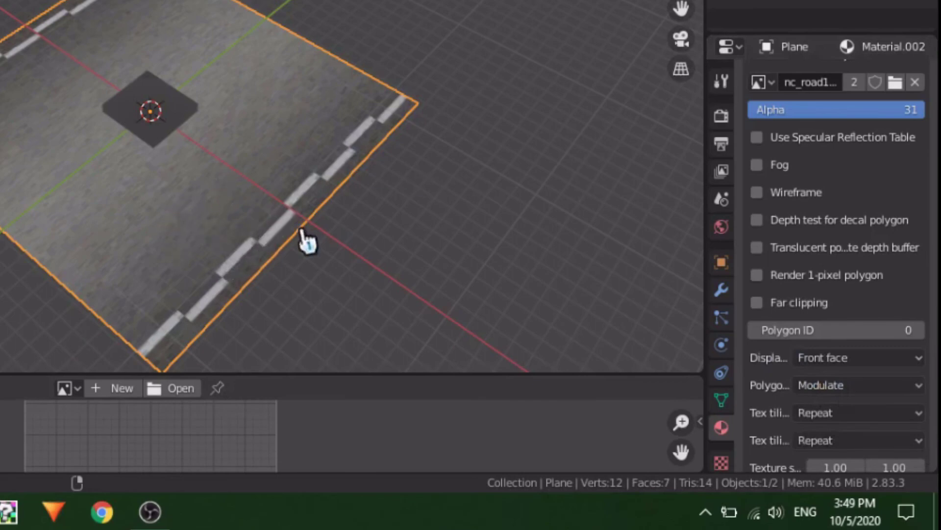
middle_click_drag(305, 236, 238, 46)
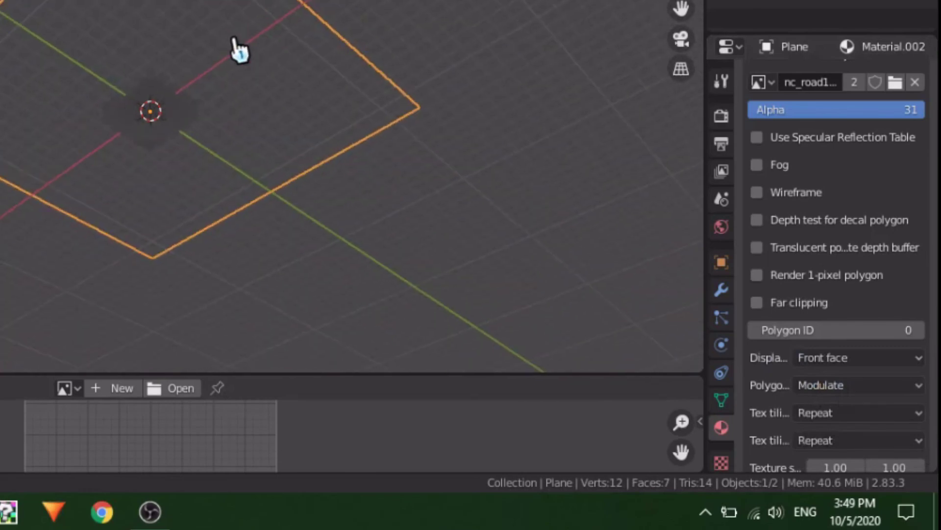
left_click(830, 357)
left_click(826, 401)
middle_click_drag(230, 160, 412, 361)
left_click(853, 361)
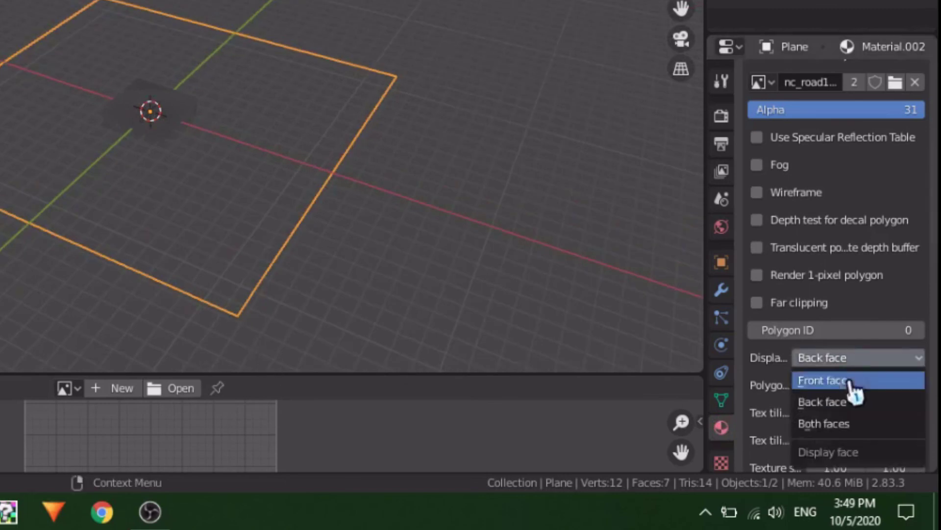
left_click(847, 423)
middle_click_drag(361, 237, 400, 260)
left_click(858, 358)
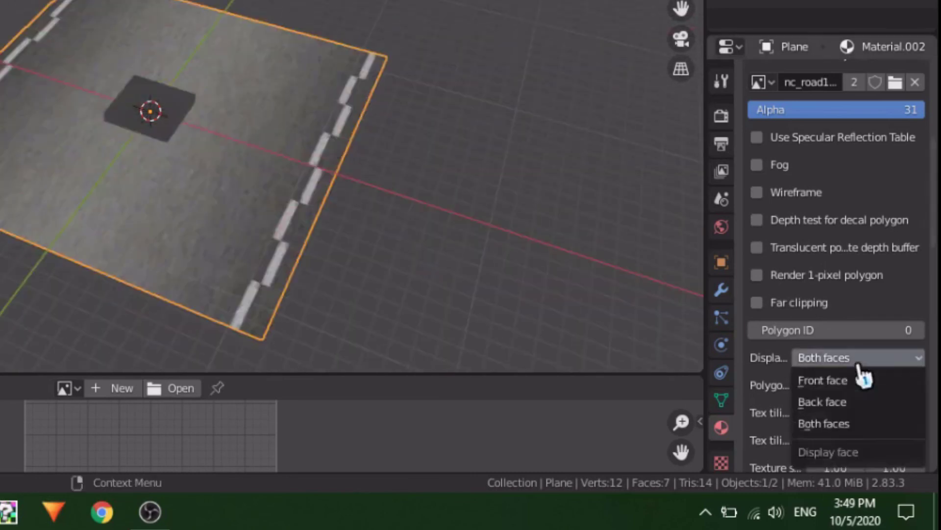
left_click(827, 381)
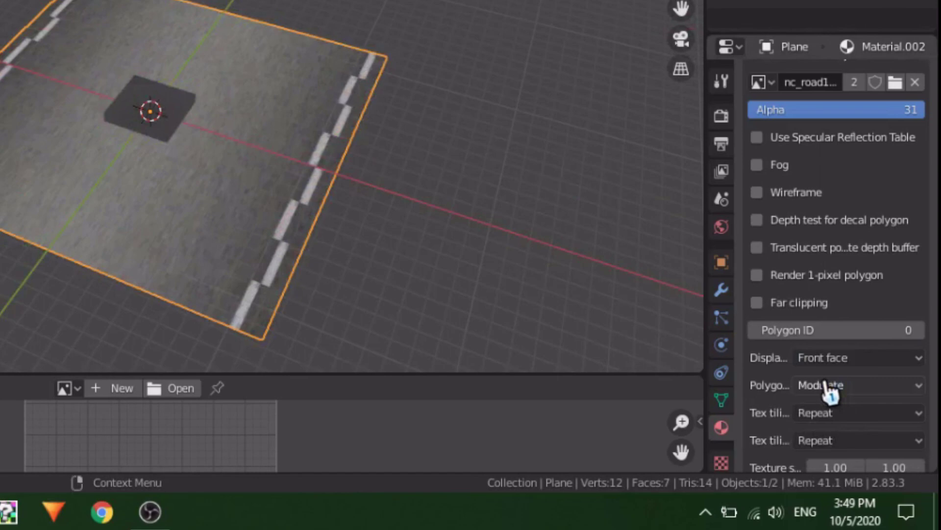
Switch Material.002's Blend Mode from Alpha Blend to Opaque
scroll(837, 268, "down", 15)
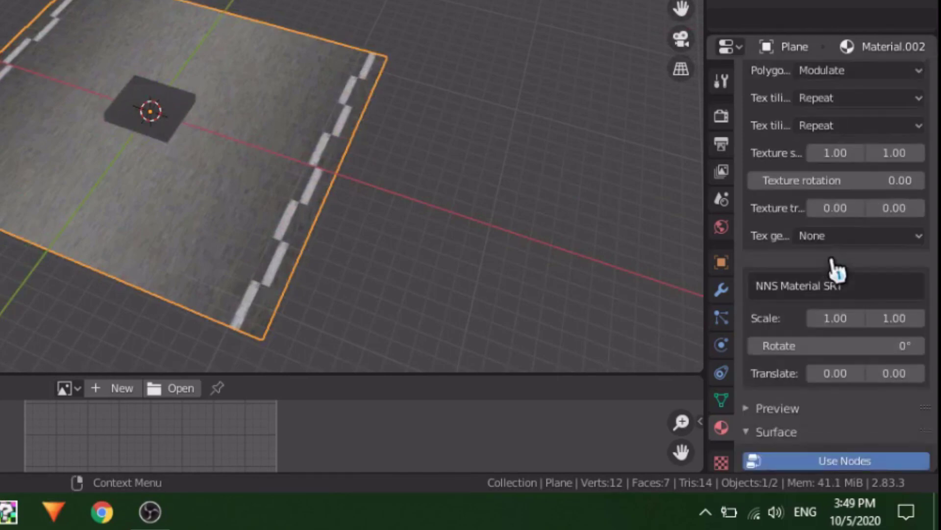
scroll(836, 268, "down", 8)
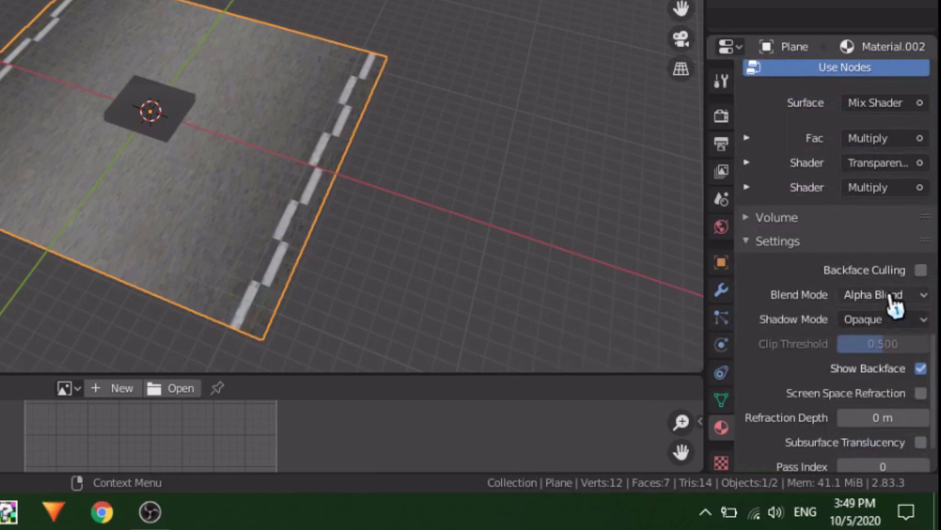
left_click(892, 299)
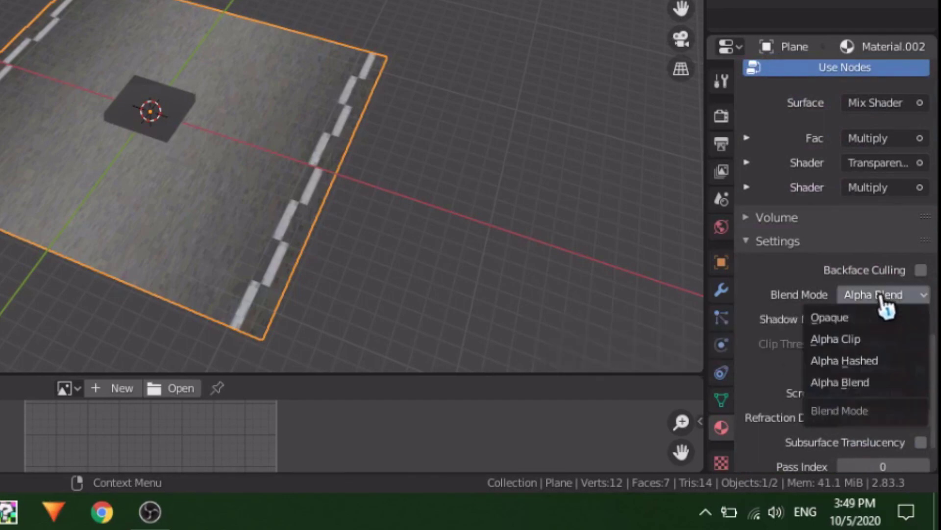
left_click(859, 321)
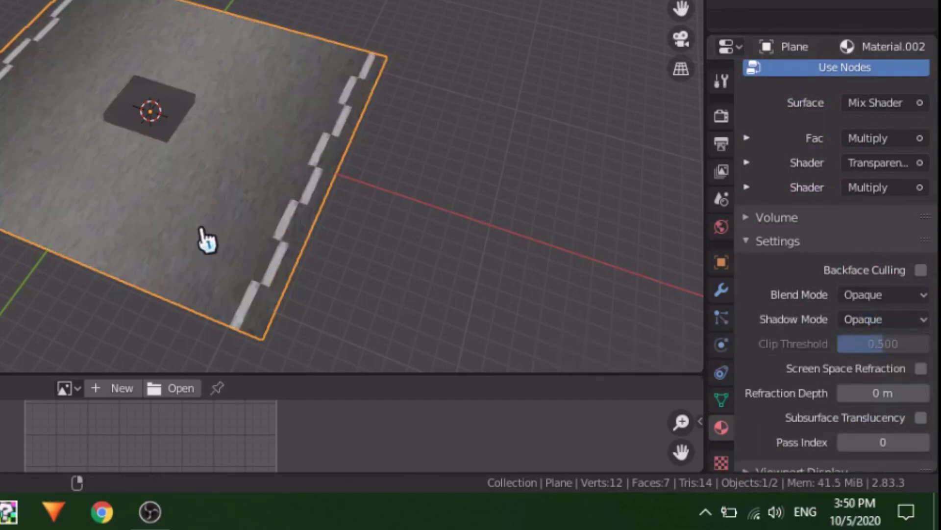
middle_click_drag(267, 216, 315, 201)
Save the file to the Desktop as tutorial.blend
middle_click_drag(420, 279, 373, 255)
left_click(30, 25)
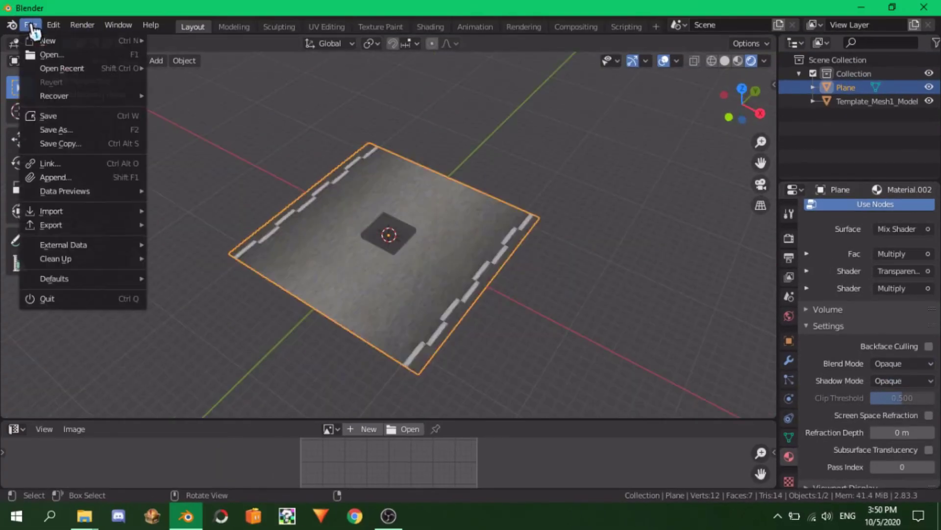
left_click(75, 120)
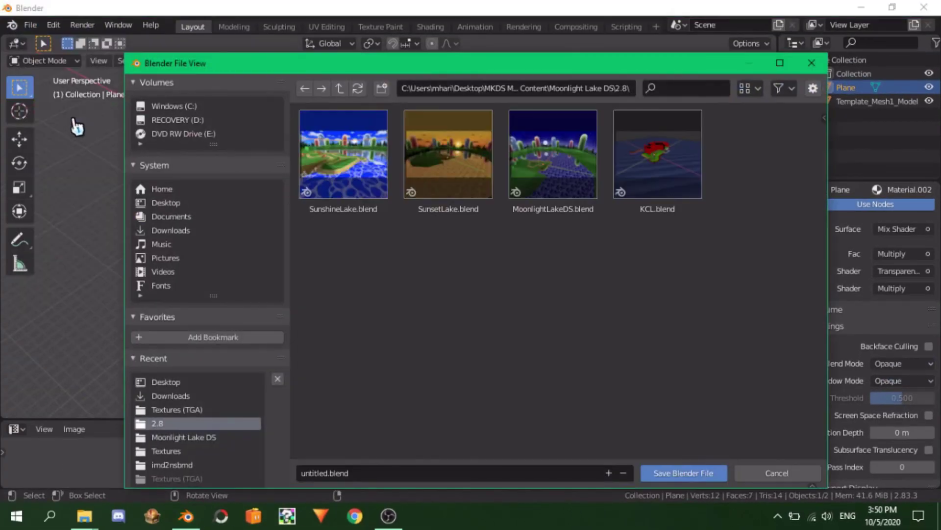
left_click(165, 202)
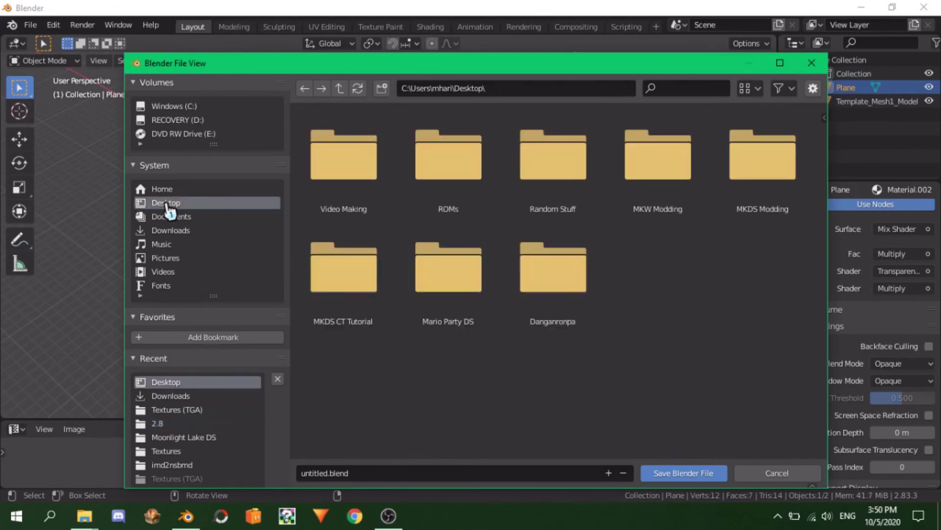
left_click(380, 475)
type("tutorial")
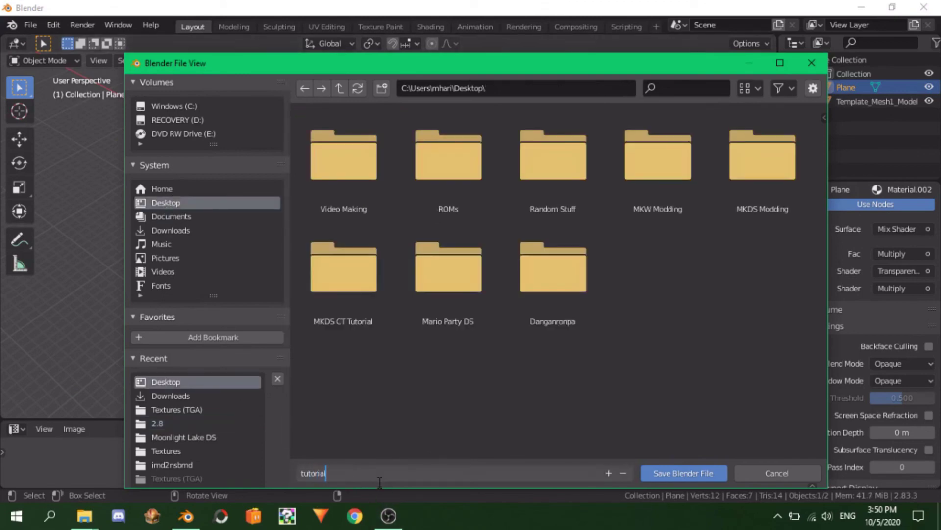
key("Return")
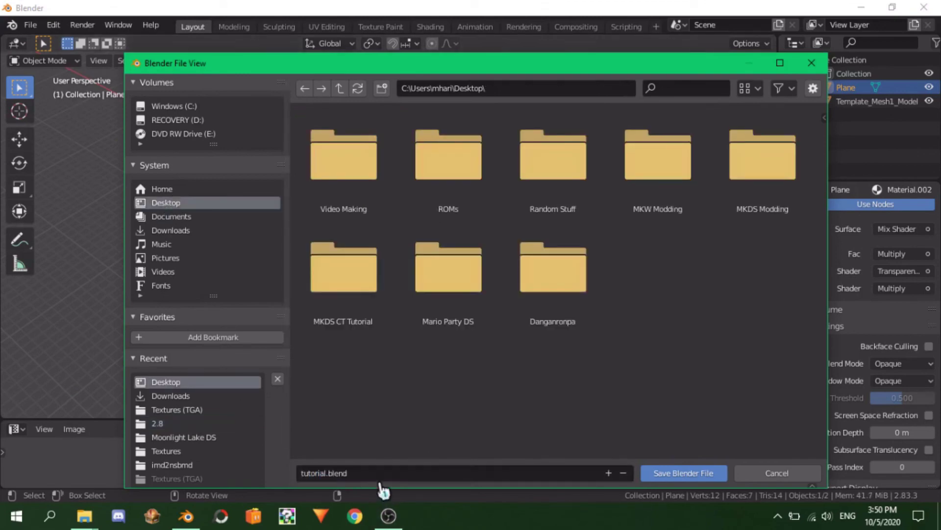
left_click(691, 473)
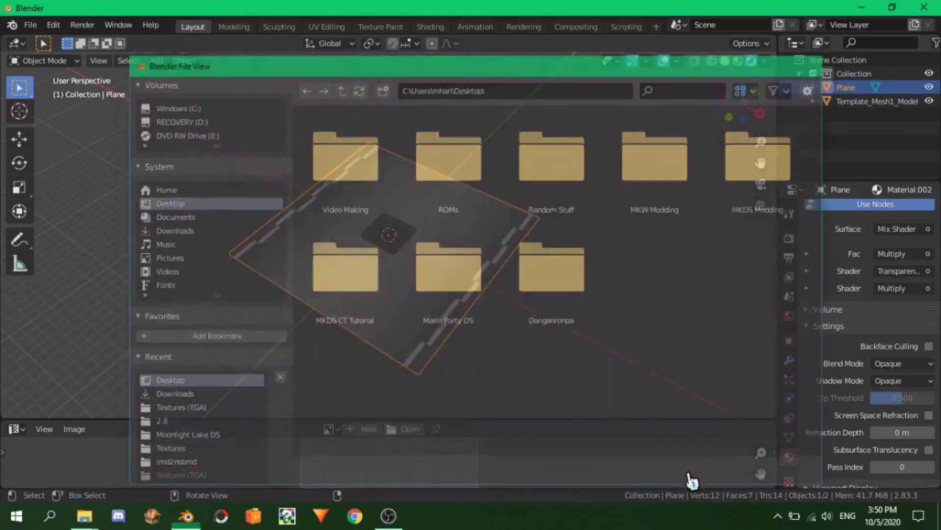